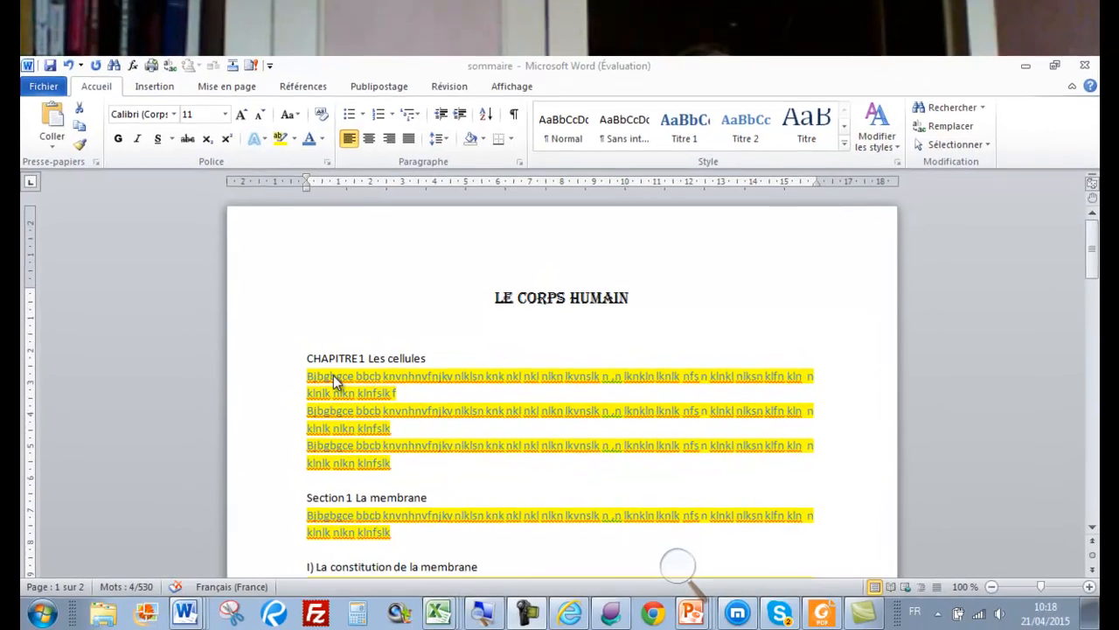
Format the heading "CHAPITRE 1 Les cellules" as bold, underlined Arial Black at size 14
left_click(344, 385)
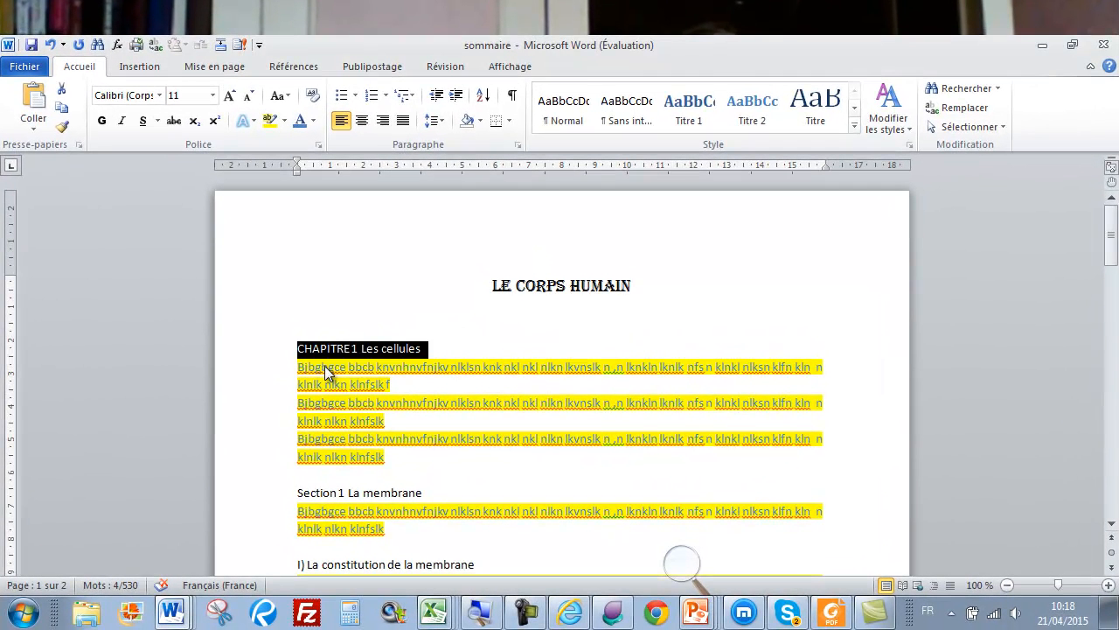
left_click(344, 386)
left_click(249, 352)
left_click(102, 121)
left_click(143, 120)
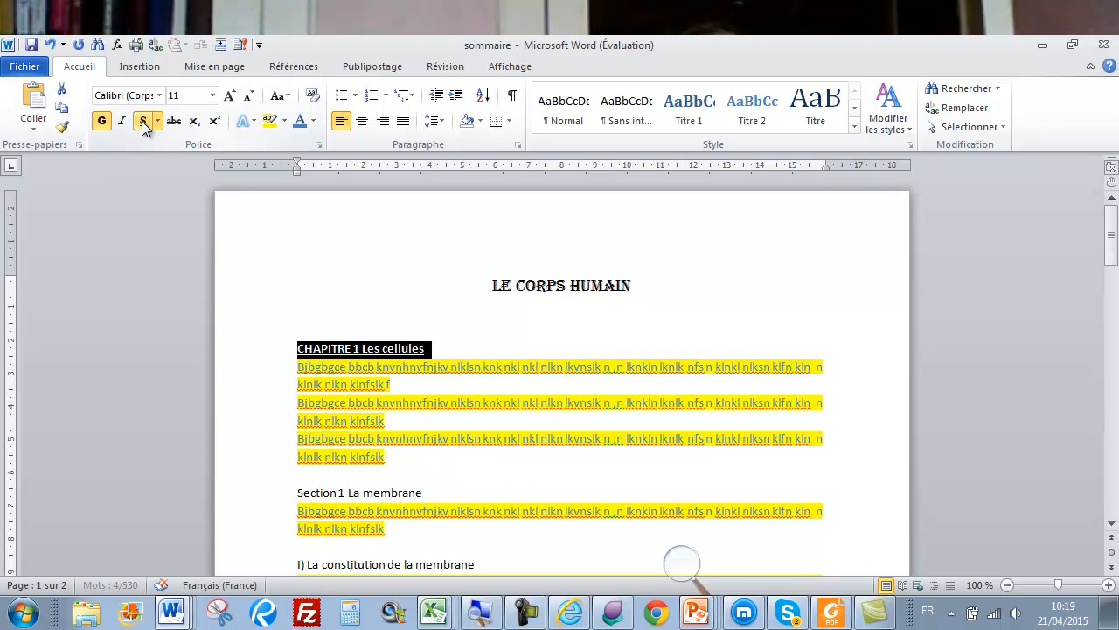
left_click(160, 95)
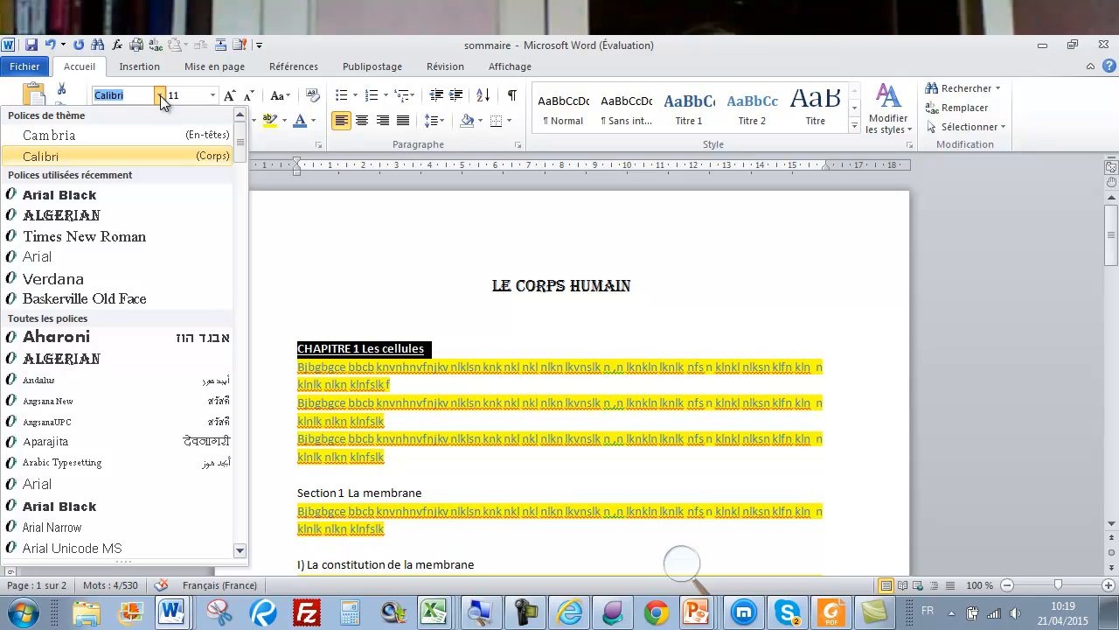
left_click(75, 196)
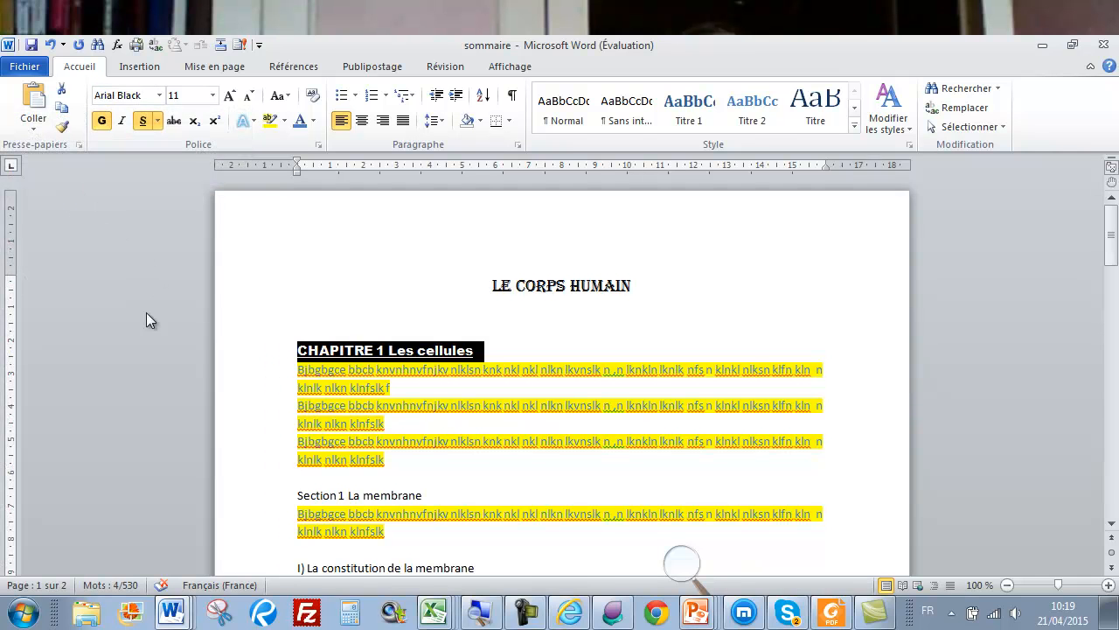
left_click(213, 94)
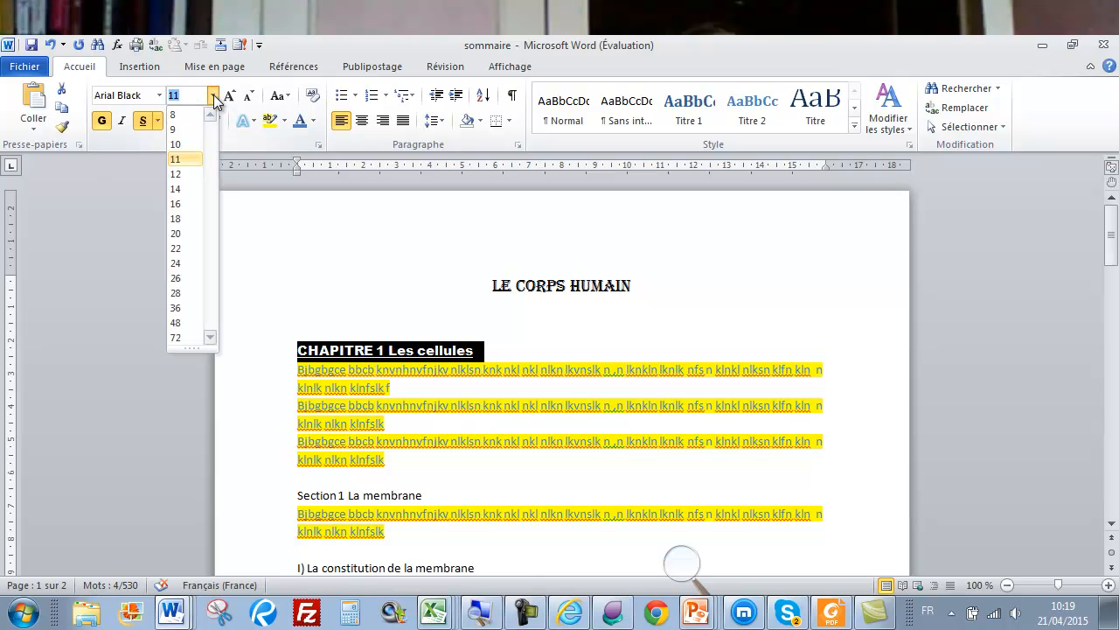
left_click(174, 190)
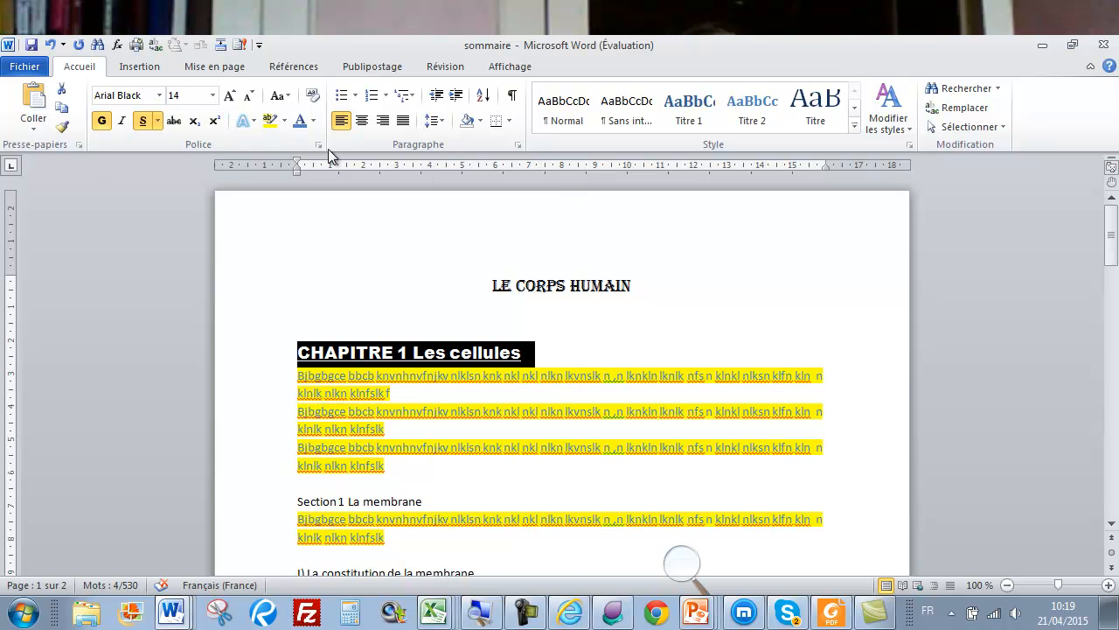
Set the spacing after the "CHAPITRE 1 Les cellules" heading to 6 pt
left_click(224, 74)
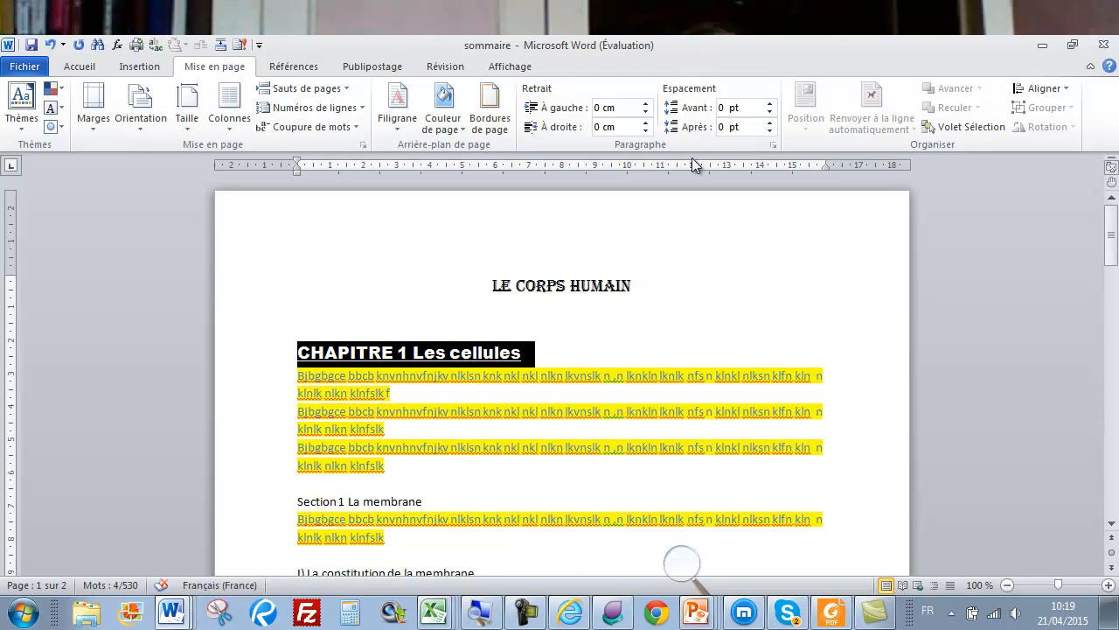
left_click(769, 123)
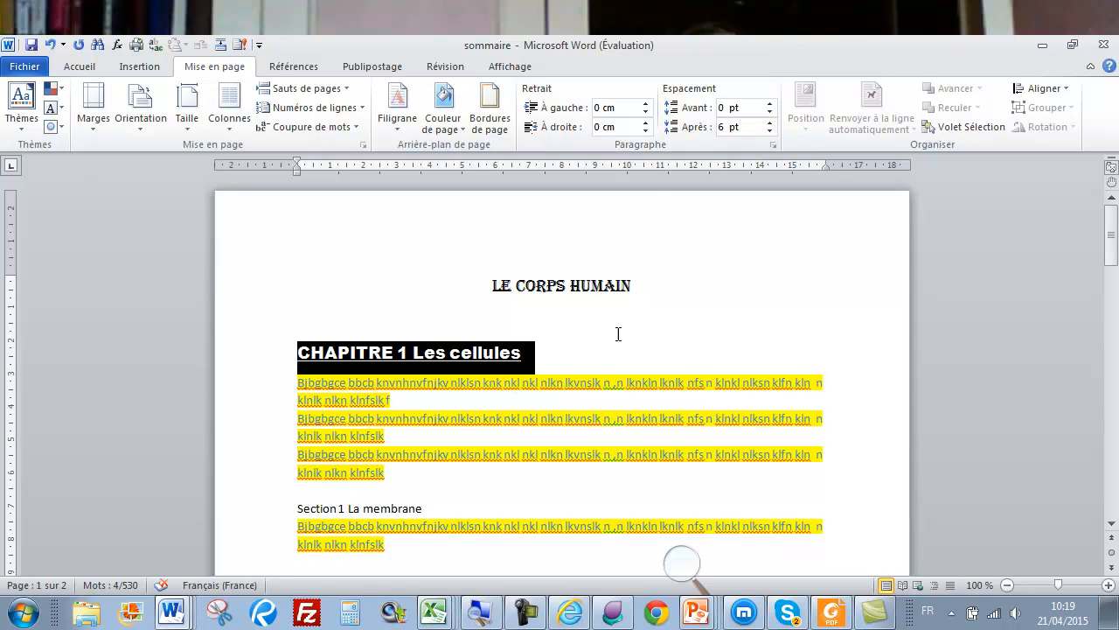
left_click(546, 355)
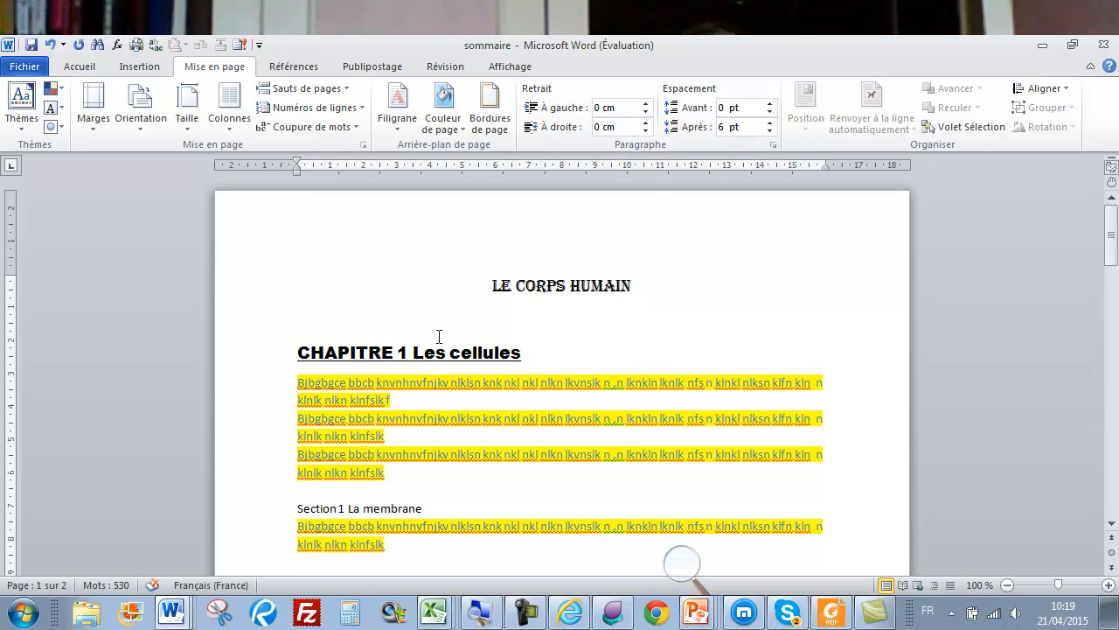
Save the formatting of the "CHAPITRE 1 Les cellules" heading as a new quick style named CHAPITRE
left_click(265, 360)
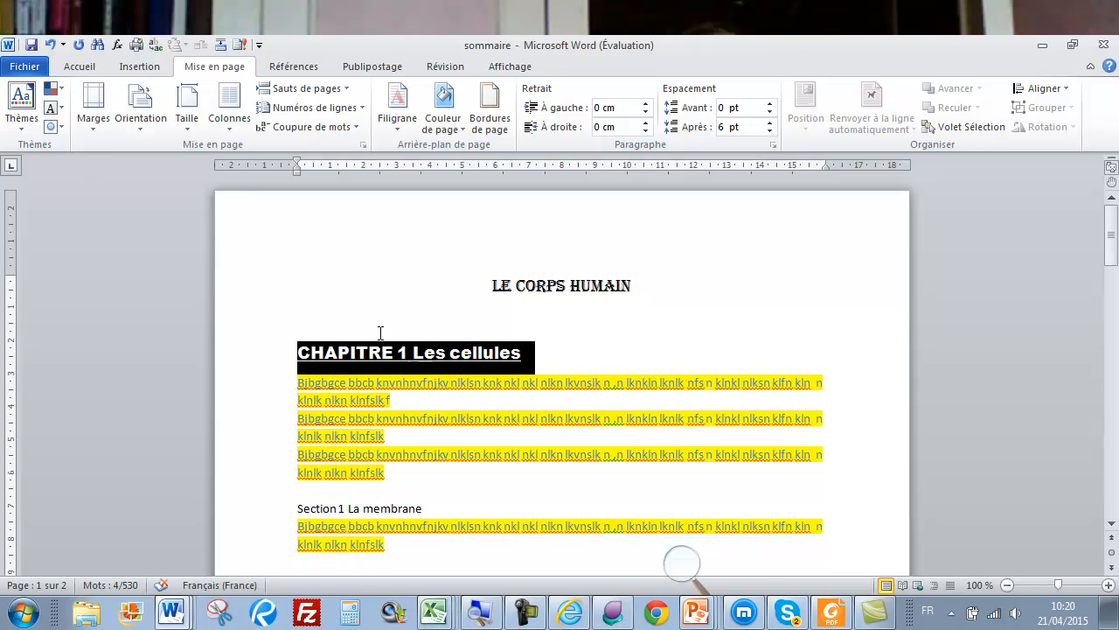
left_click(81, 67)
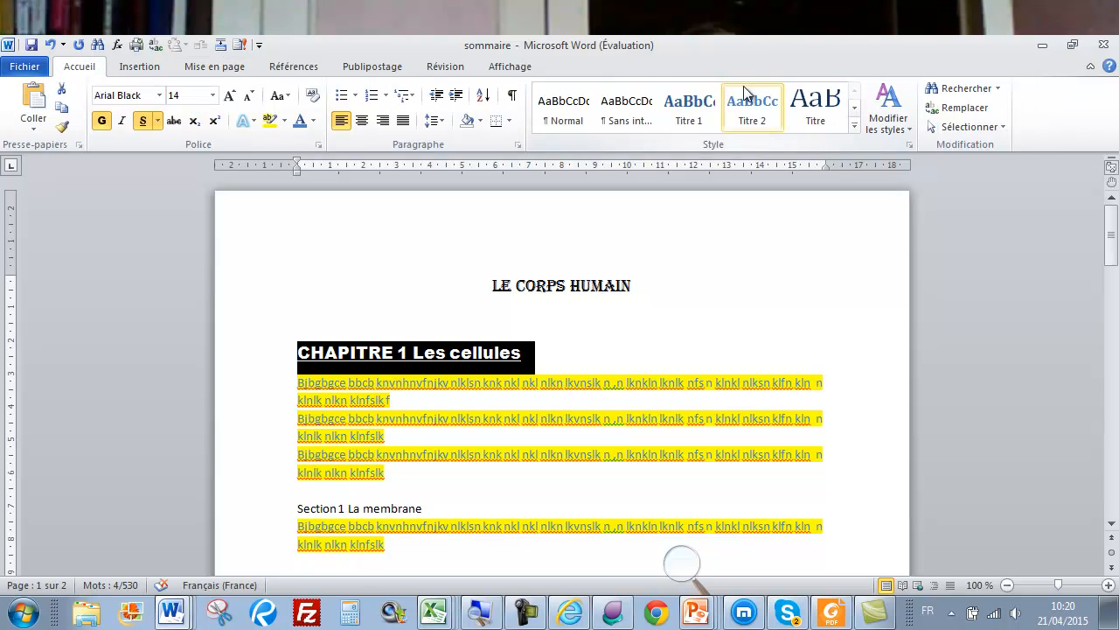
left_click(574, 119)
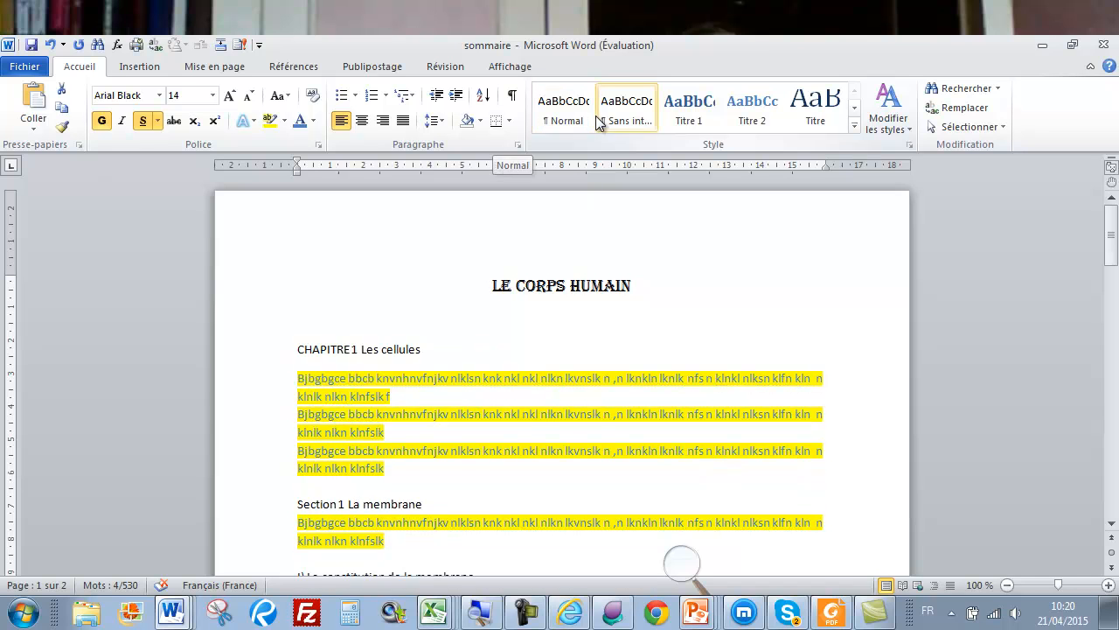
left_click(688, 120)
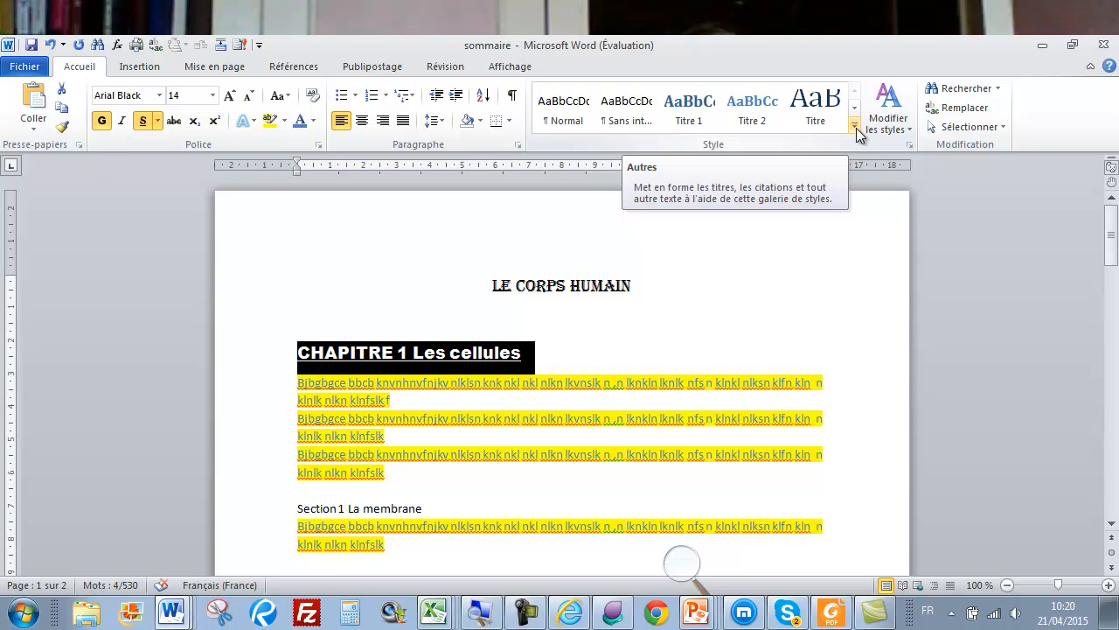
left_click(855, 128)
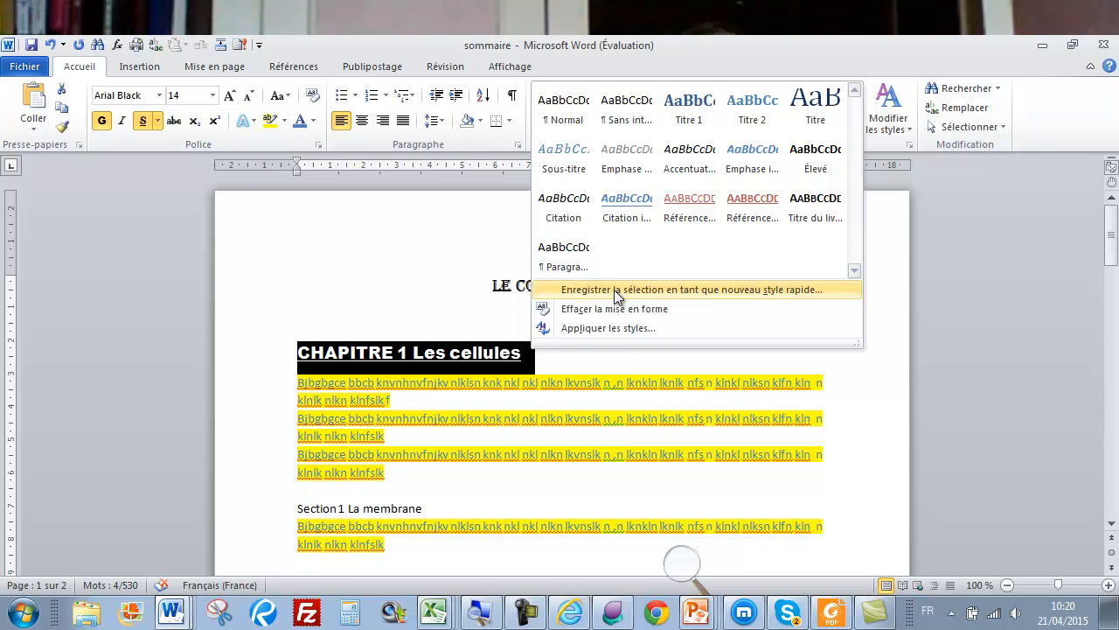
left_click(811, 287)
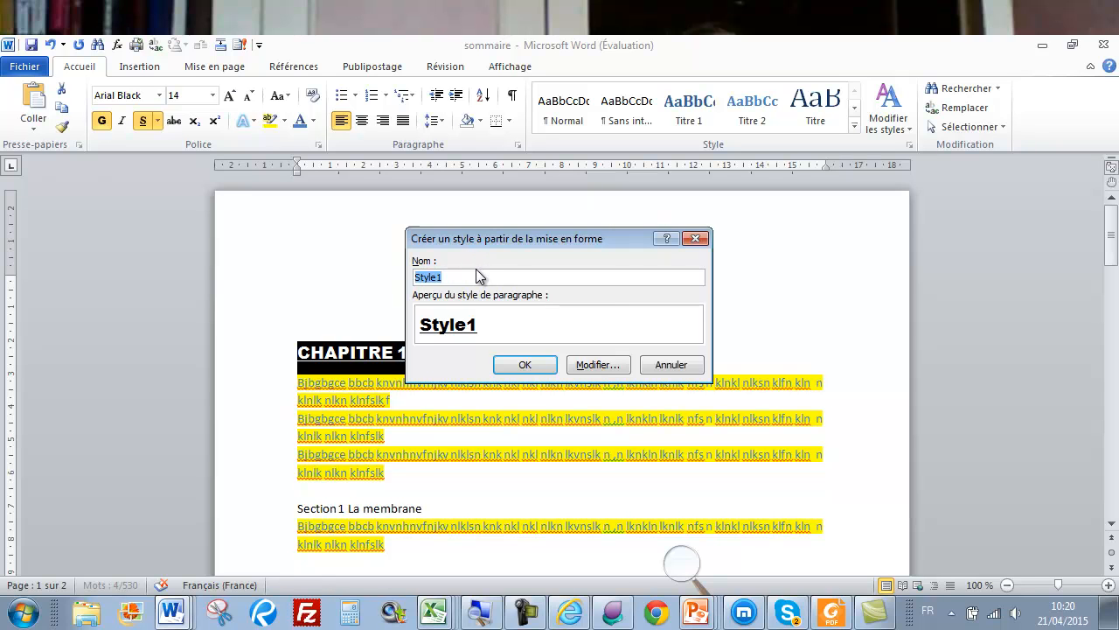
type("CHAPITRE")
left_click(526, 365)
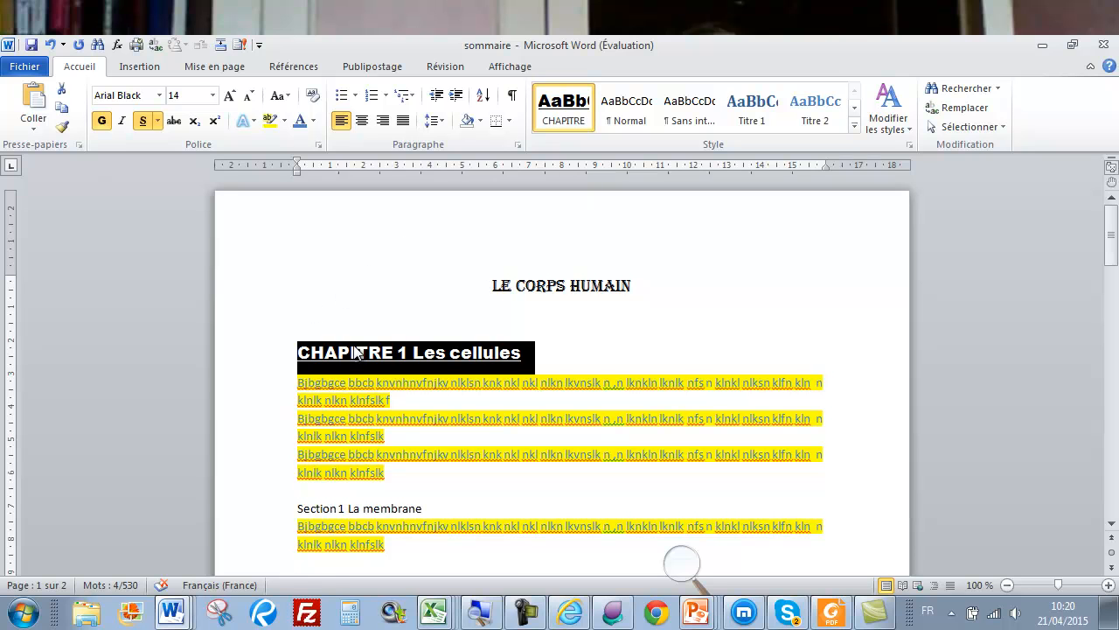
Copy the formatting of the chapter 1 heading onto the heading "CHAPITRE 2 Le sang" with the Format Painter
left_click(63, 127)
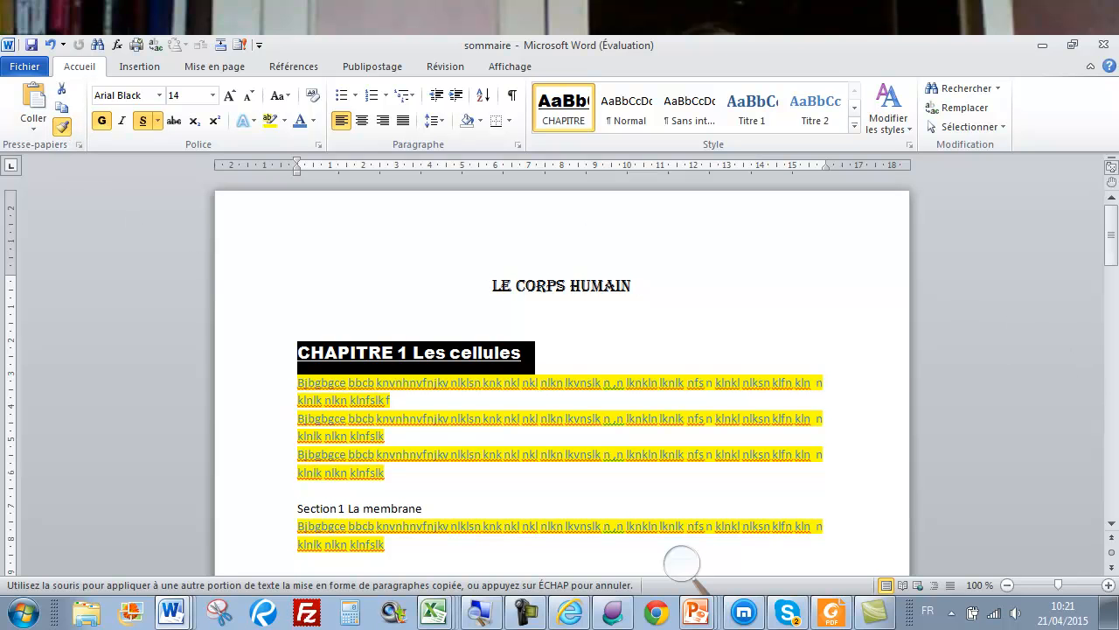
left_click(1113, 473)
left_click(1113, 473)
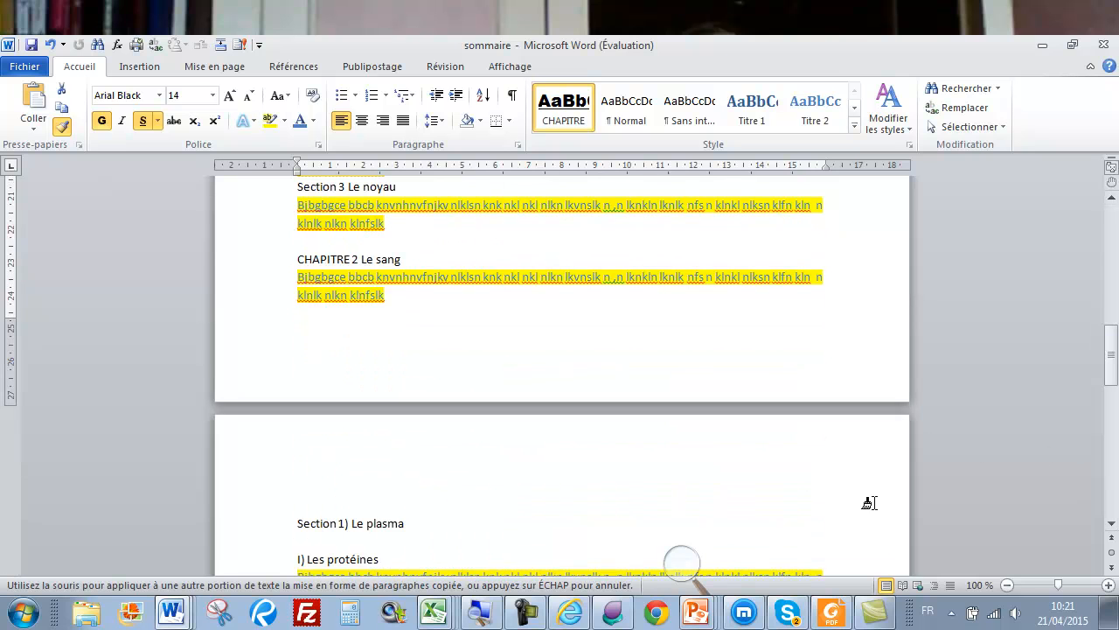
left_click(257, 265)
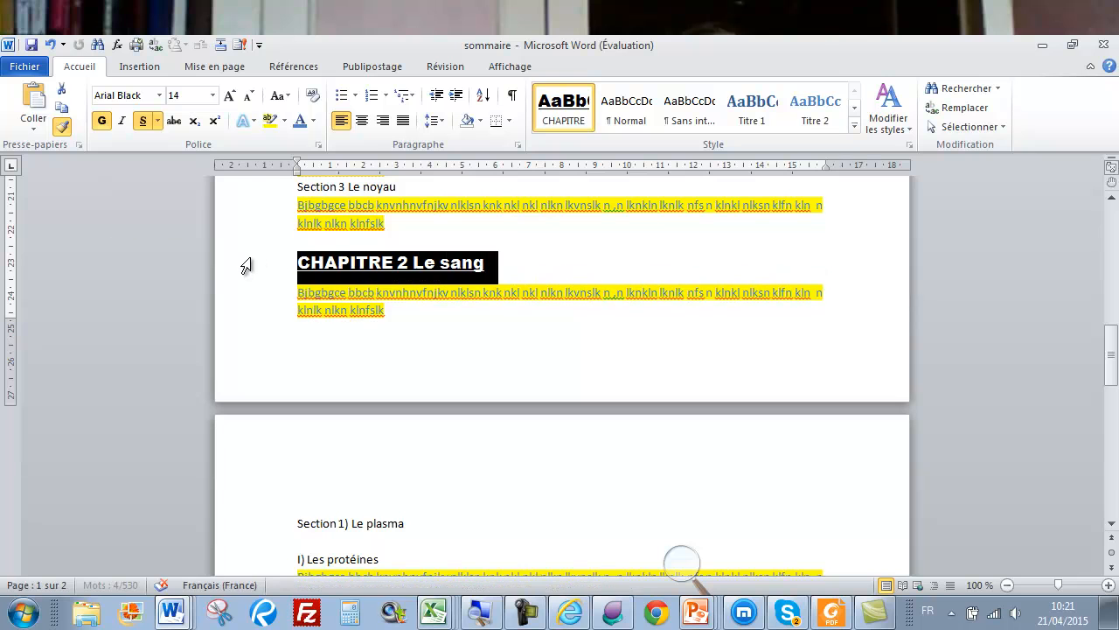
Format the heading "Section 1 La membrane" as bold, underlined Times New Roman at size 12
left_click(1111, 198)
left_click_drag(1113, 200, 1113, 200)
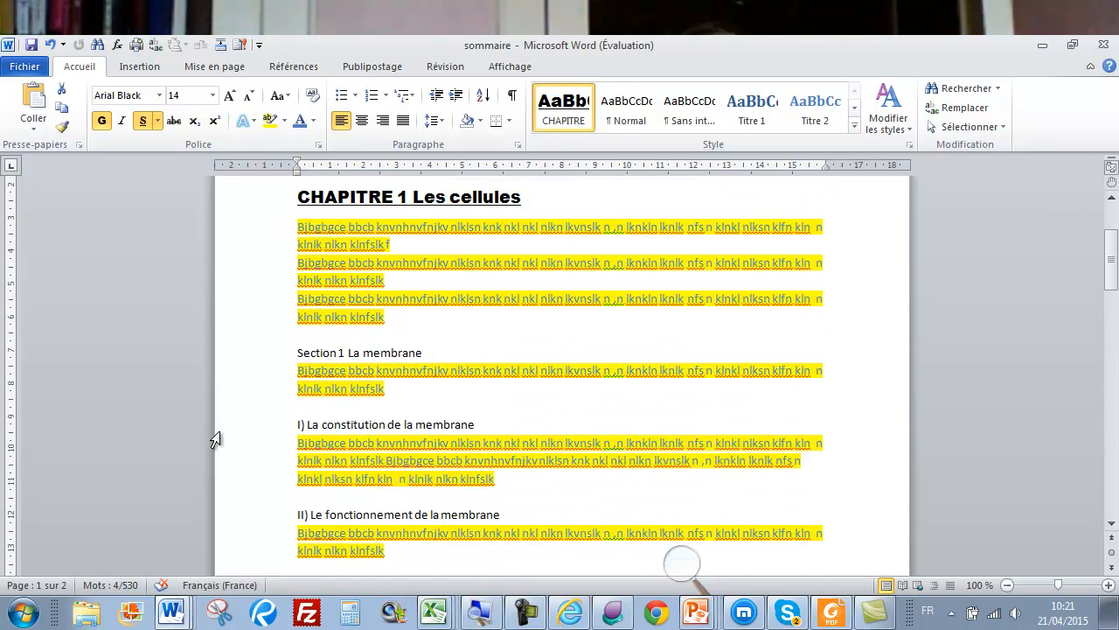
left_click(247, 354)
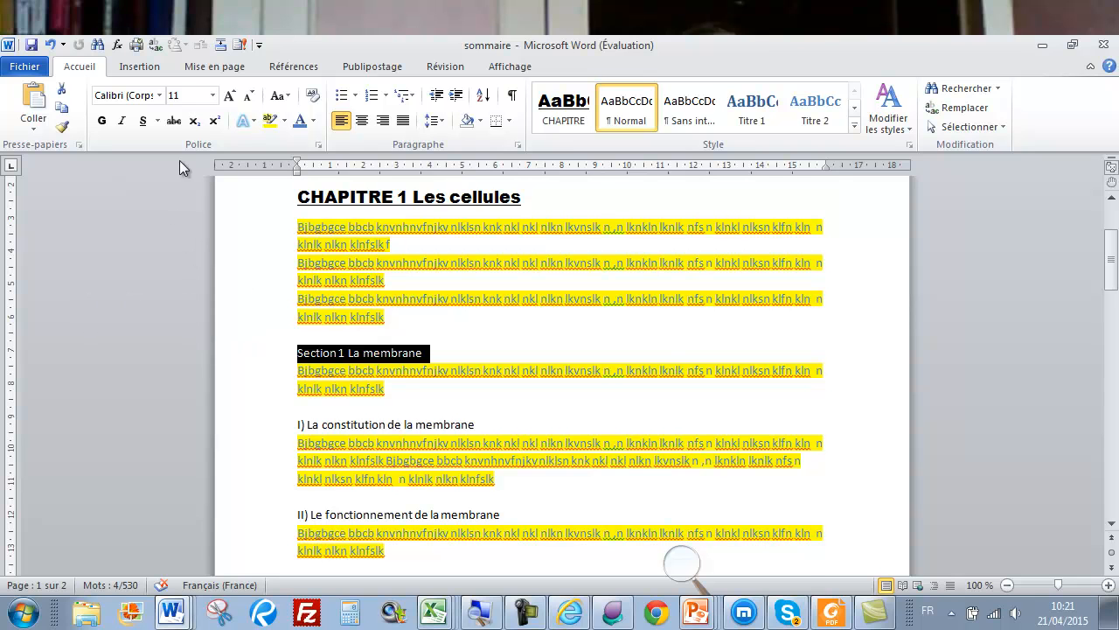
left_click(161, 96)
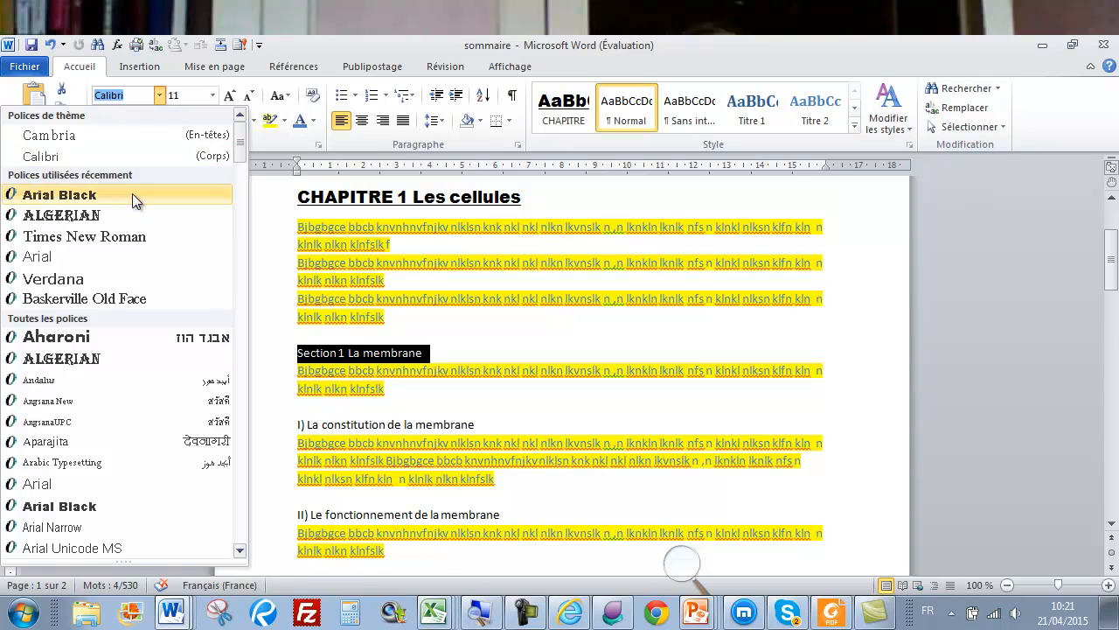
left_click(131, 234)
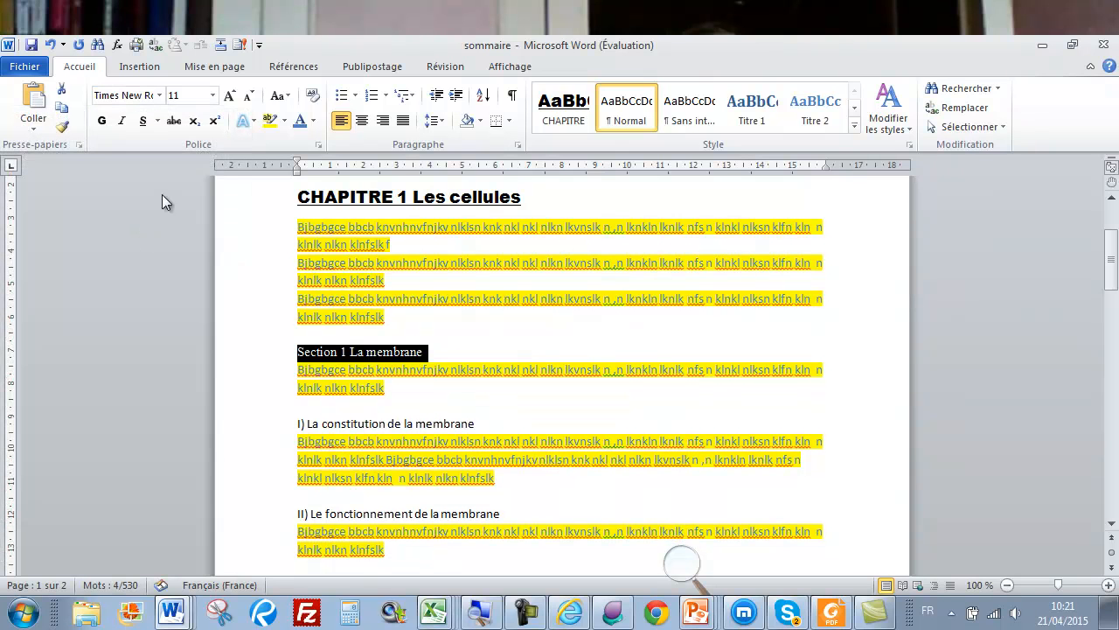
left_click(211, 95)
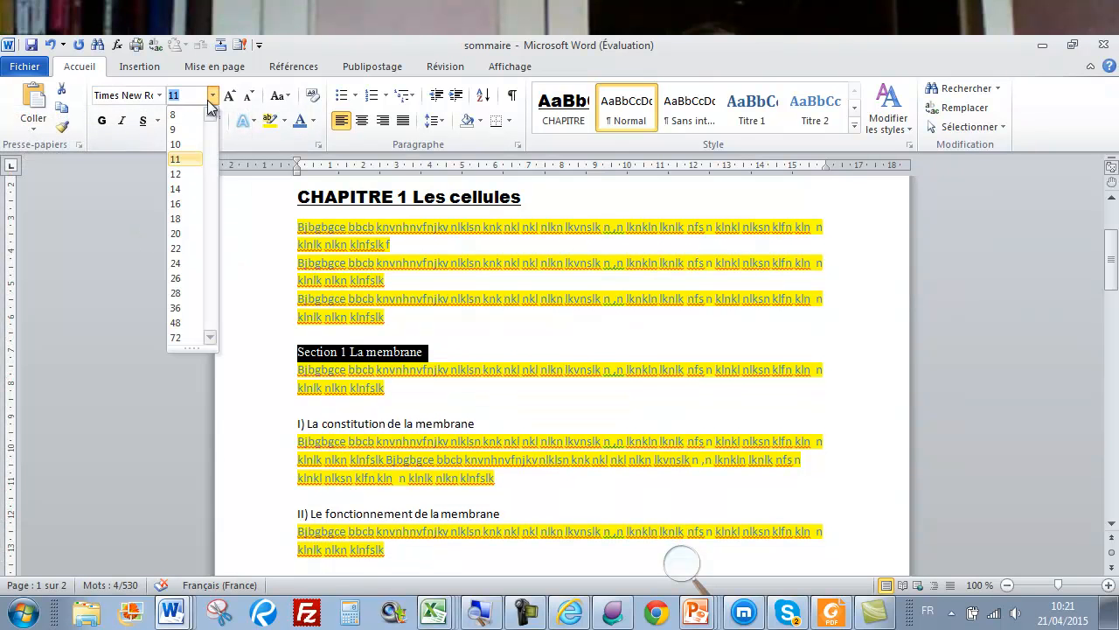
left_click(187, 174)
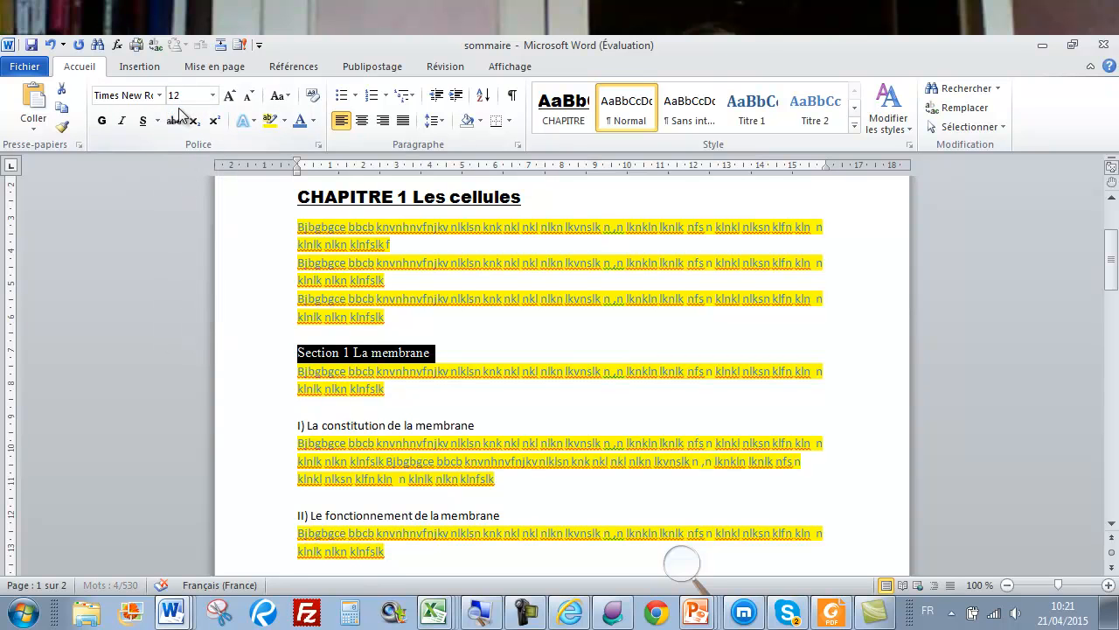
left_click(103, 122)
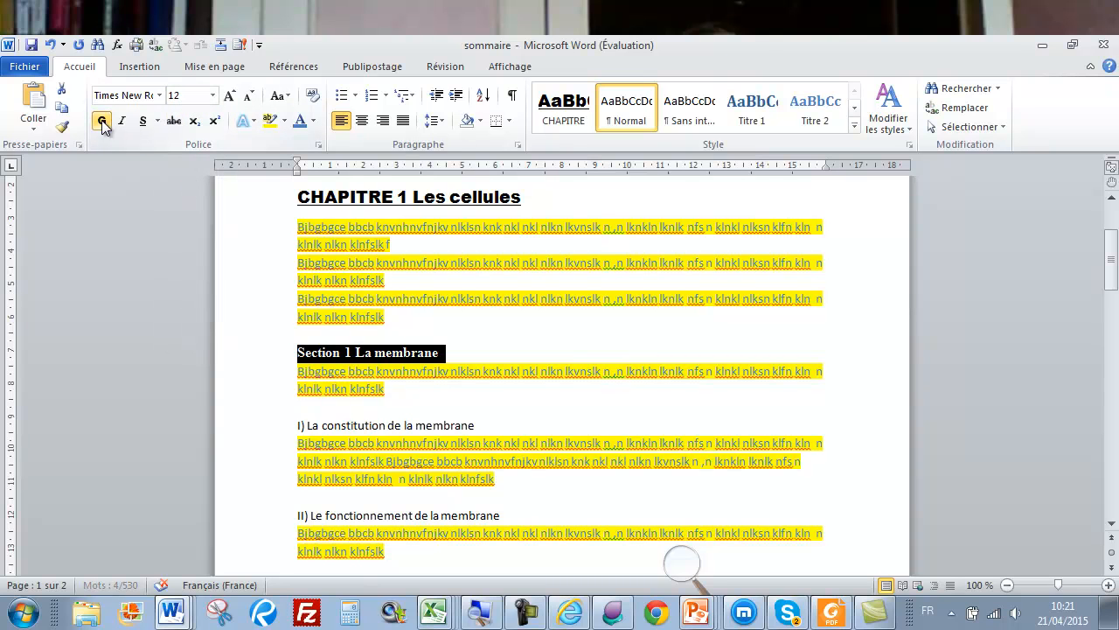
left_click(140, 121)
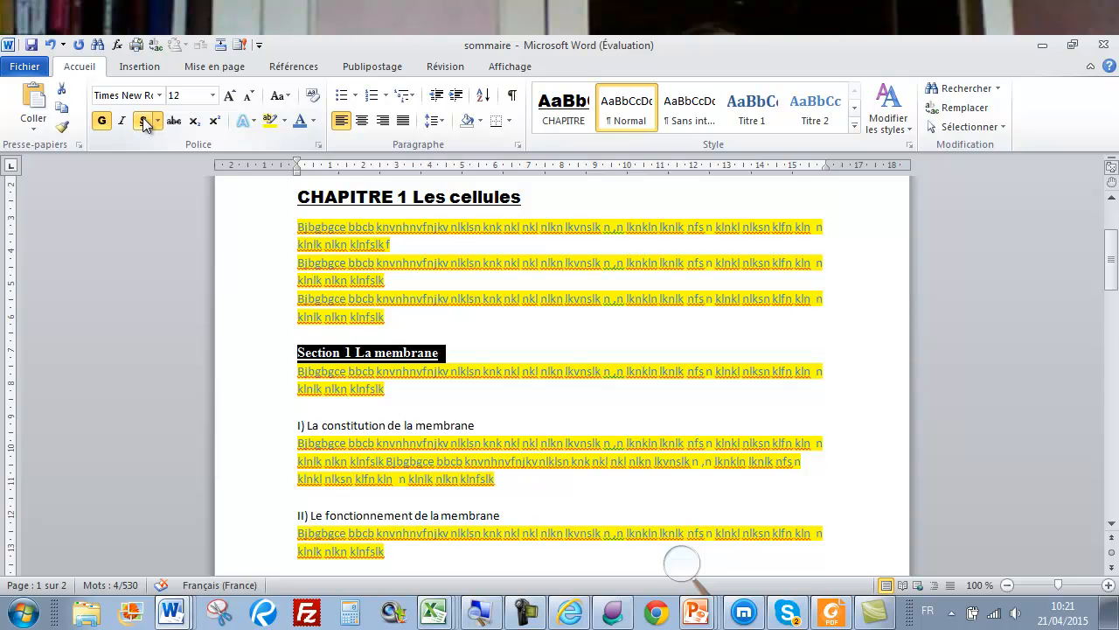
Set the spacing after the "Section 1 La membrane" heading to 3 pt
left_click(217, 69)
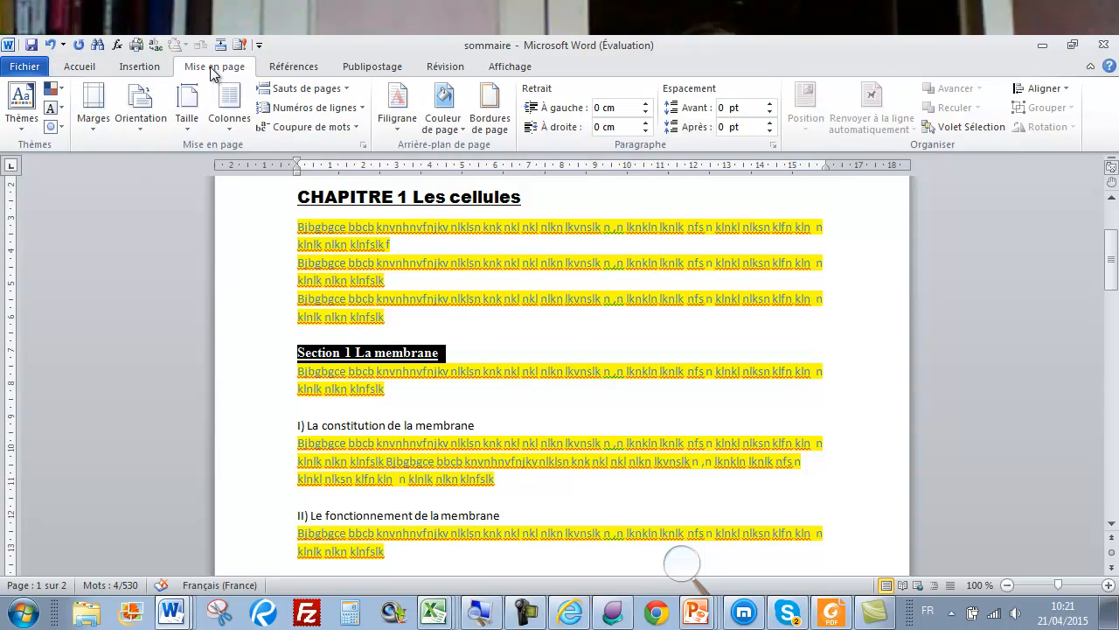
left_click(745, 127)
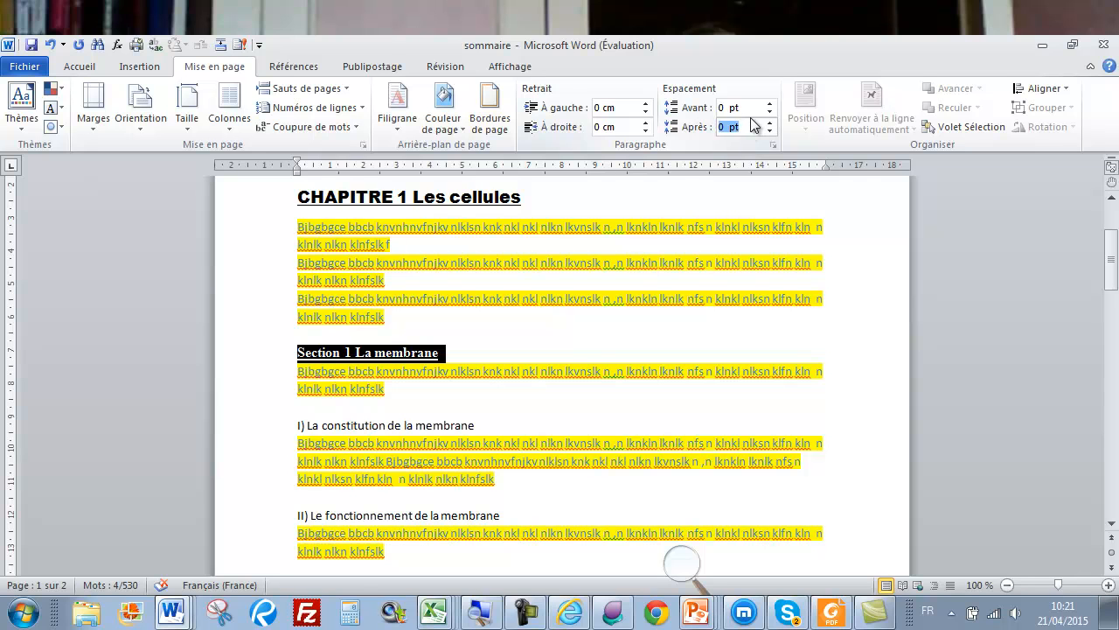
type("3")
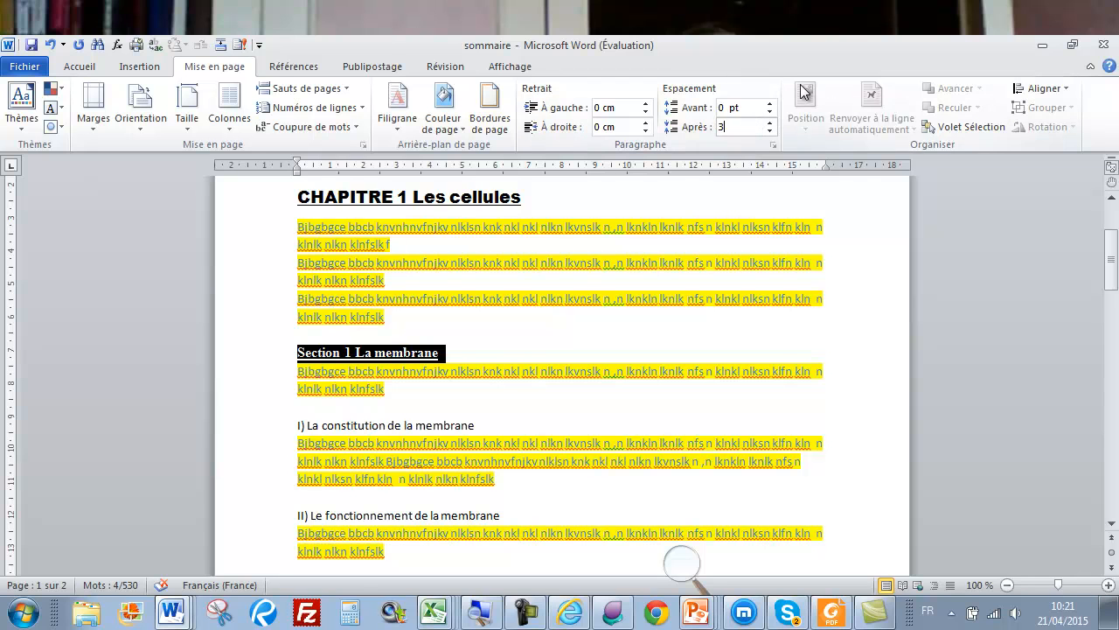
key("Return")
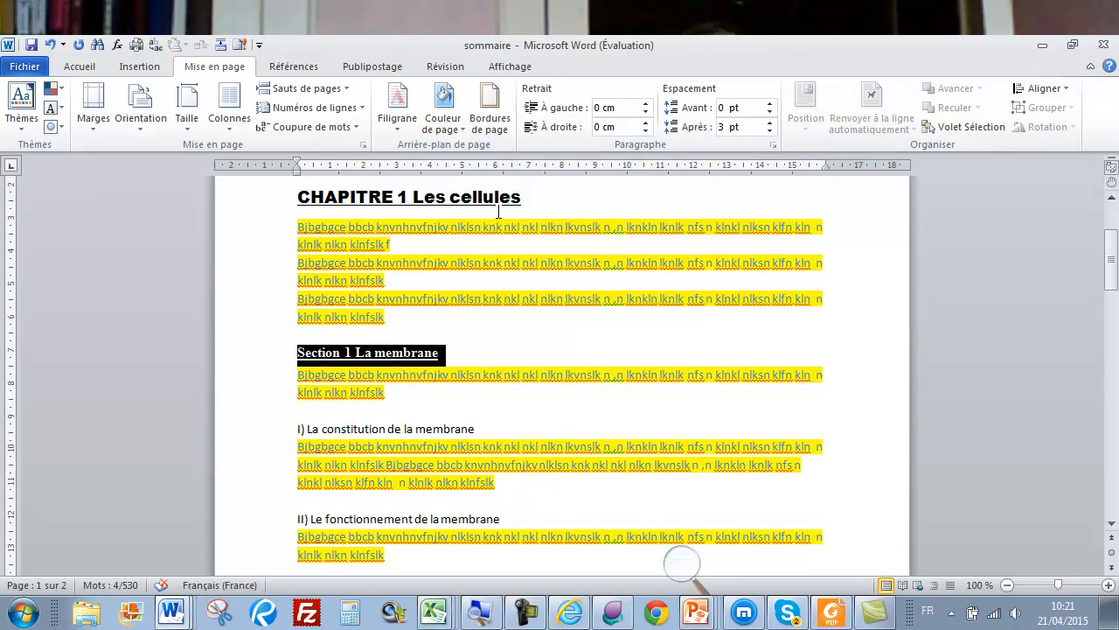
Save the formatting of the "Section 1 La membrane" heading as a new quick style named SECTION
left_click(79, 67)
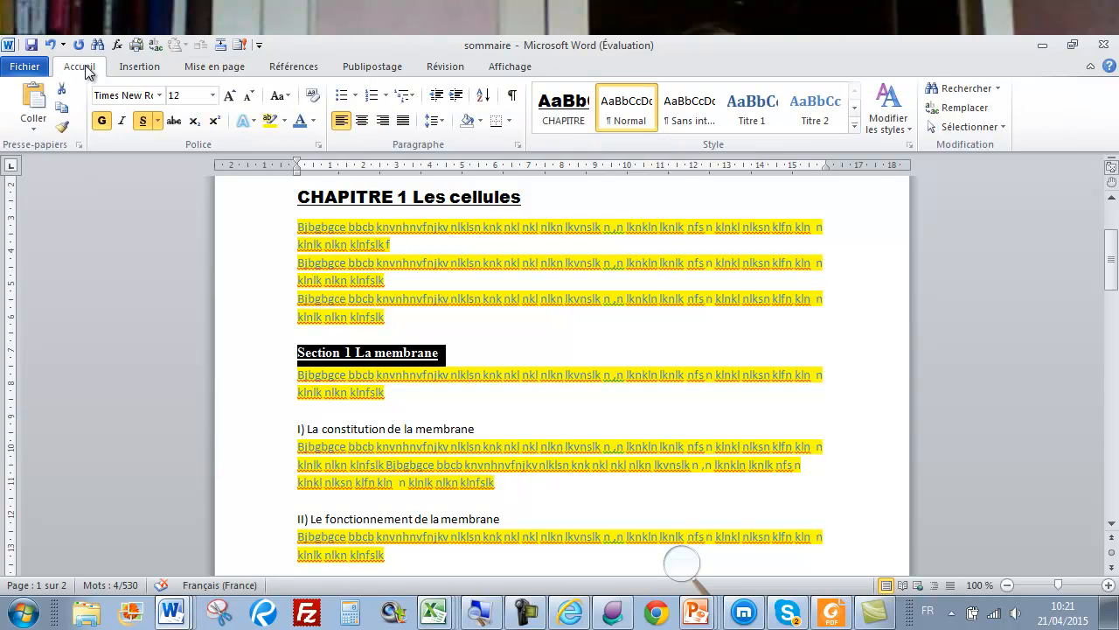
left_click(854, 126)
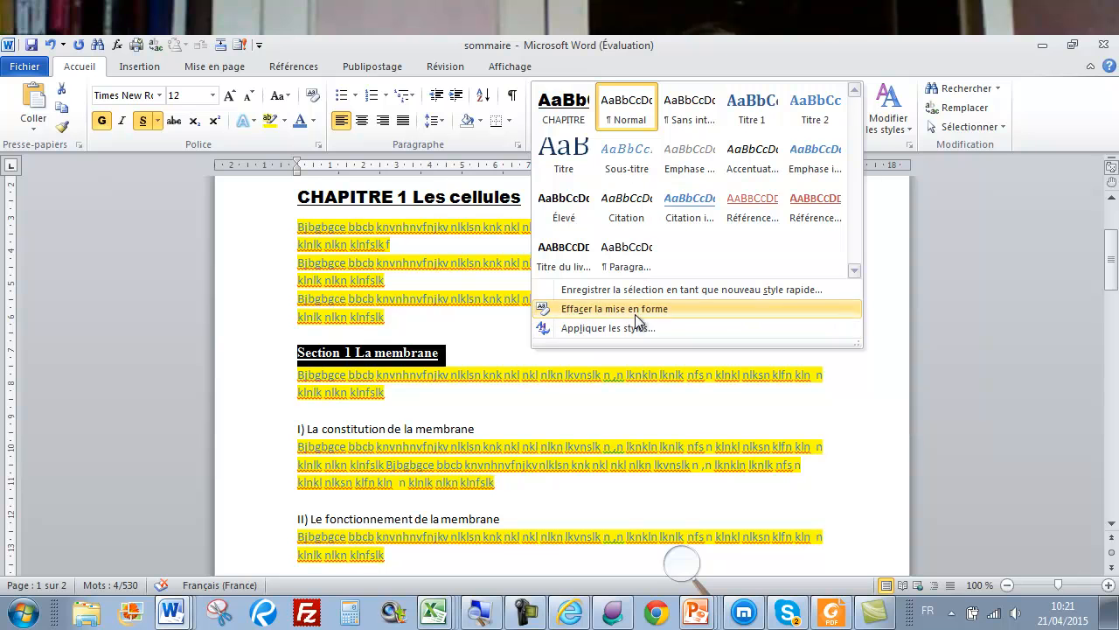
left_click(623, 290)
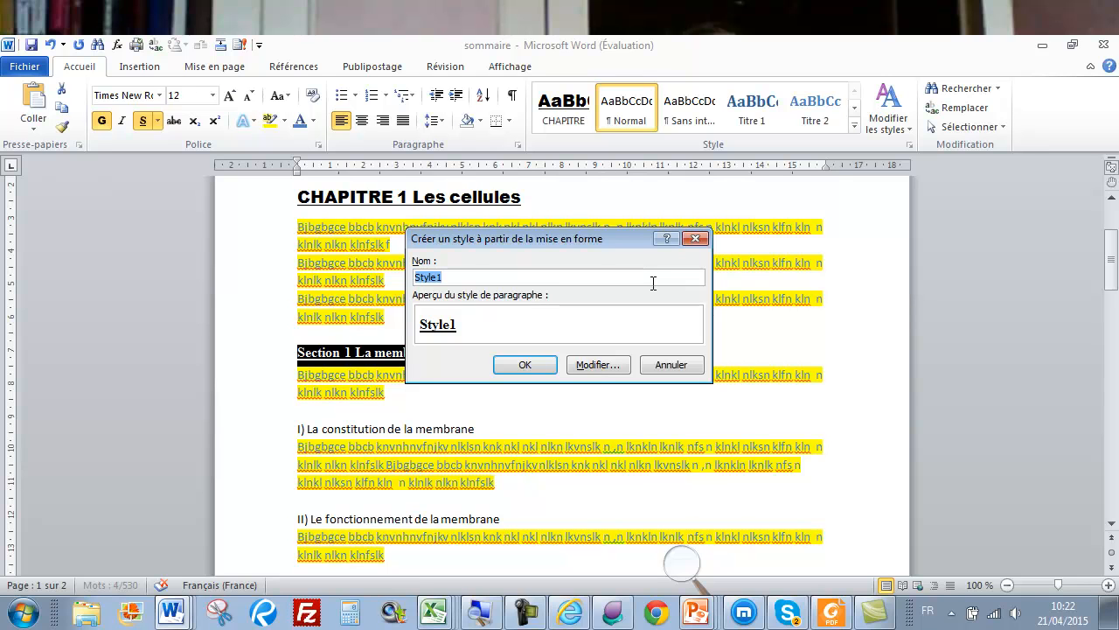
type("SE")
left_click(525, 364)
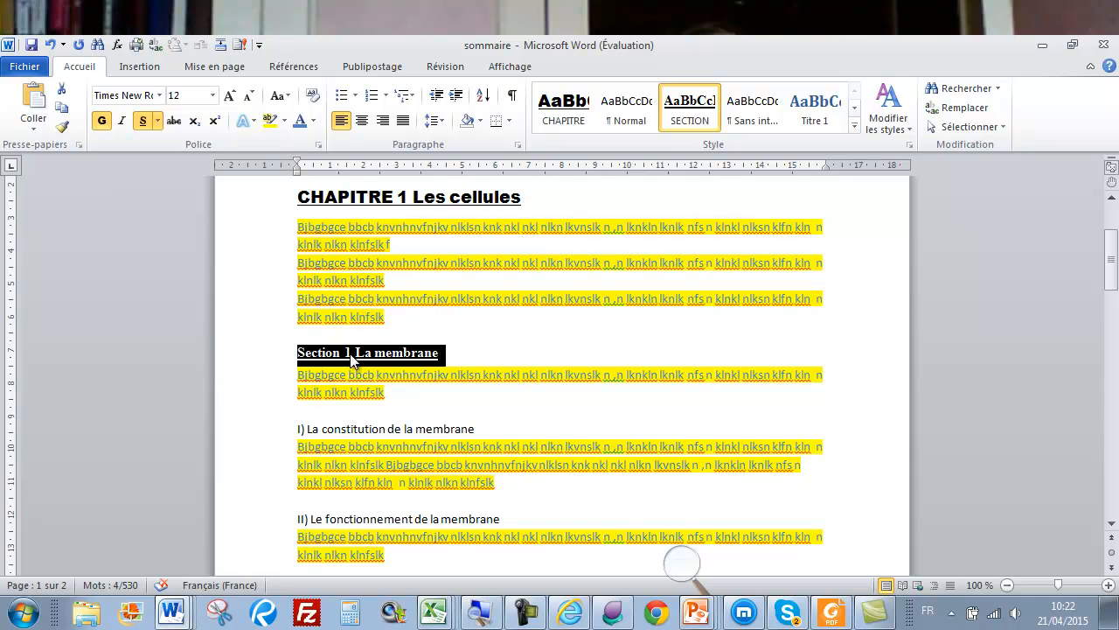
Copy the formatting of "Section 1 La membrane" onto the headings "Section 2 Le cytoplasme" and "Section 3 Le noyau" with the Format Painter
left_click(61, 129)
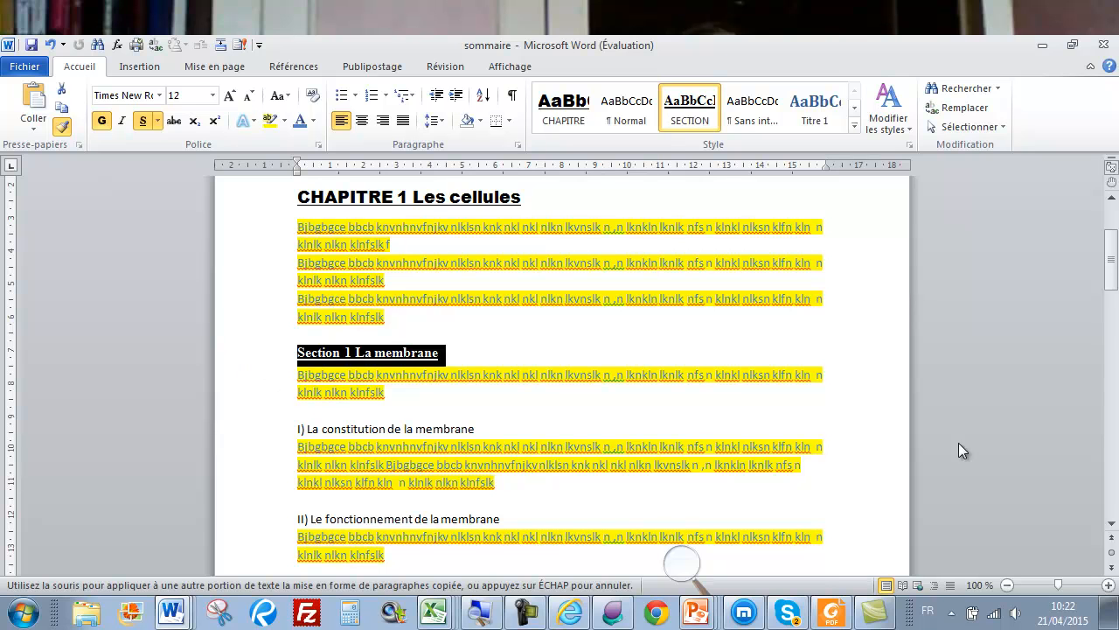
left_click(1111, 524)
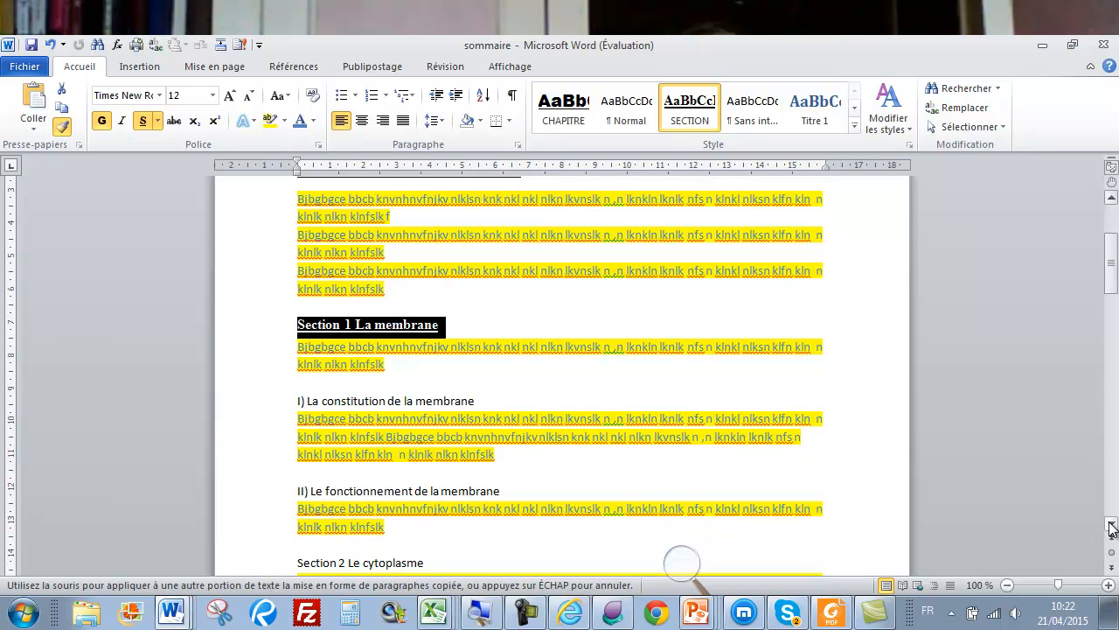
left_click(1111, 525)
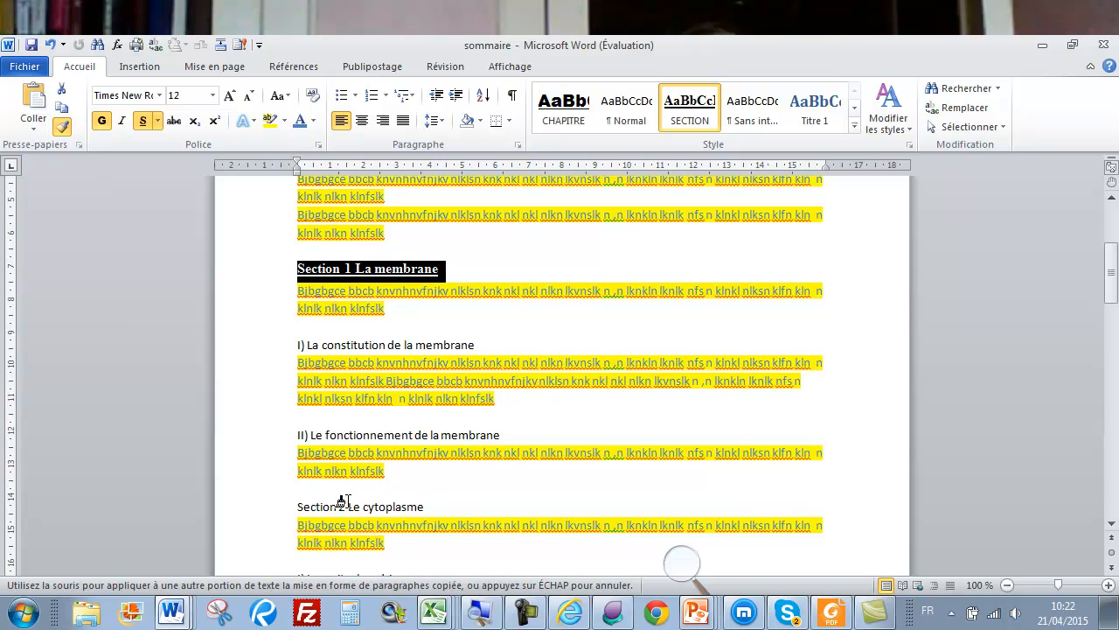
left_click(272, 509)
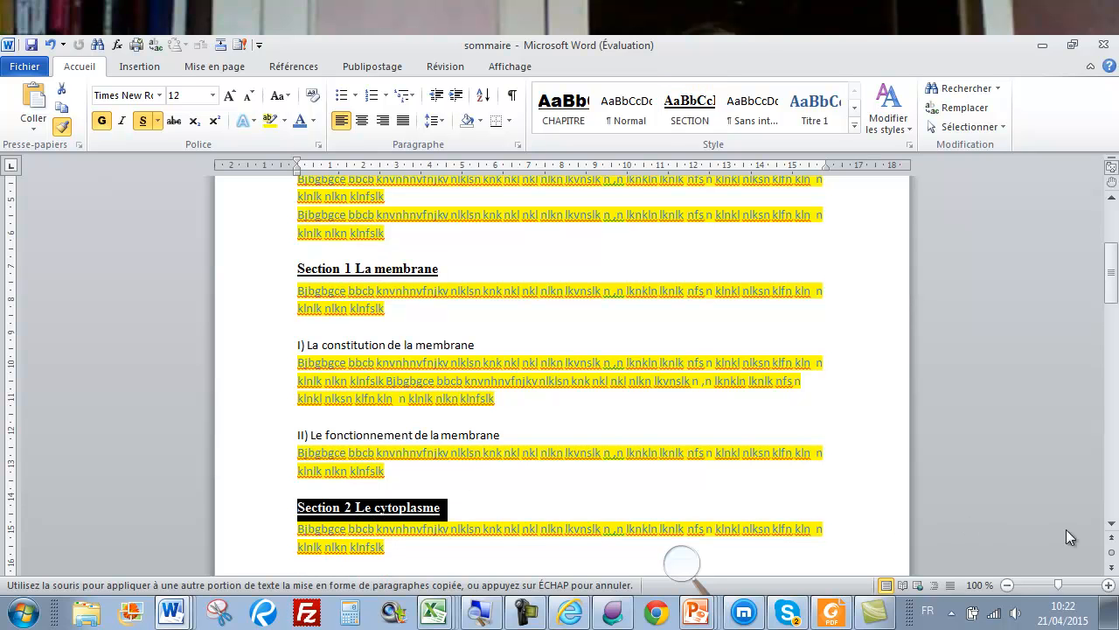
left_click(1111, 525)
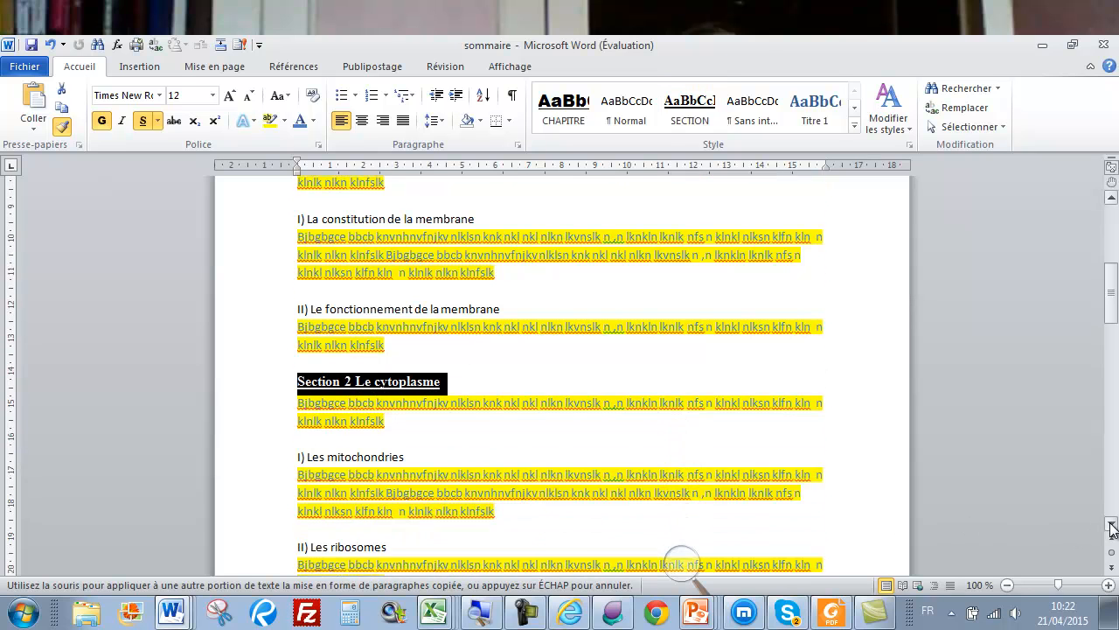
left_click(256, 367)
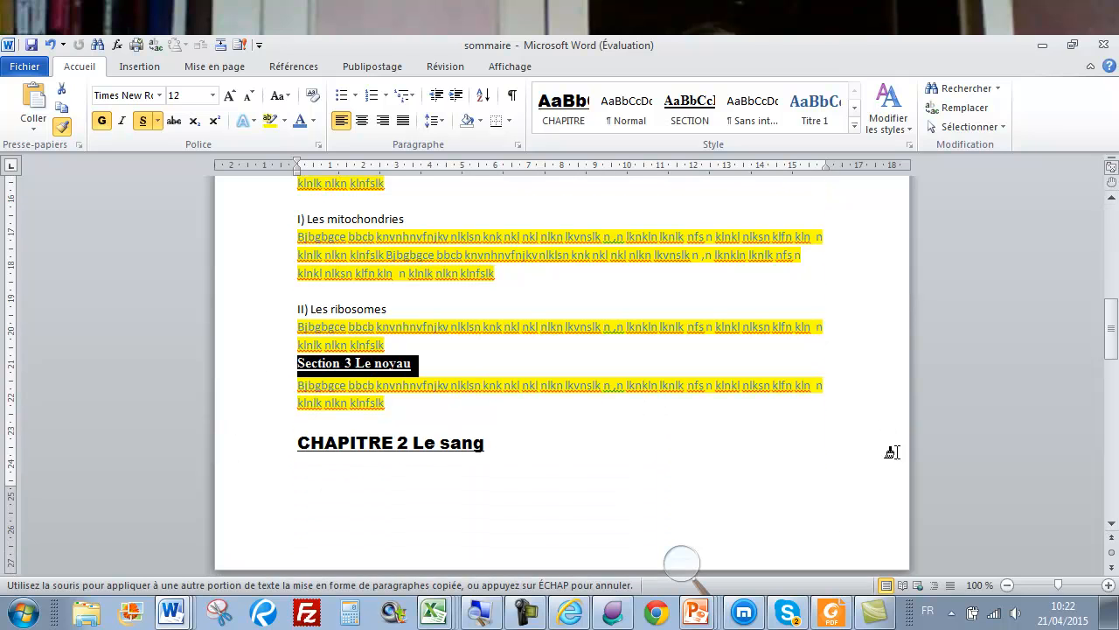
Apply the copied section formatting to the chapter 2 headings "Section 1) Le plasma" and "Section 2) Les cellules", and turn off the Format Painter
left_click(1112, 524)
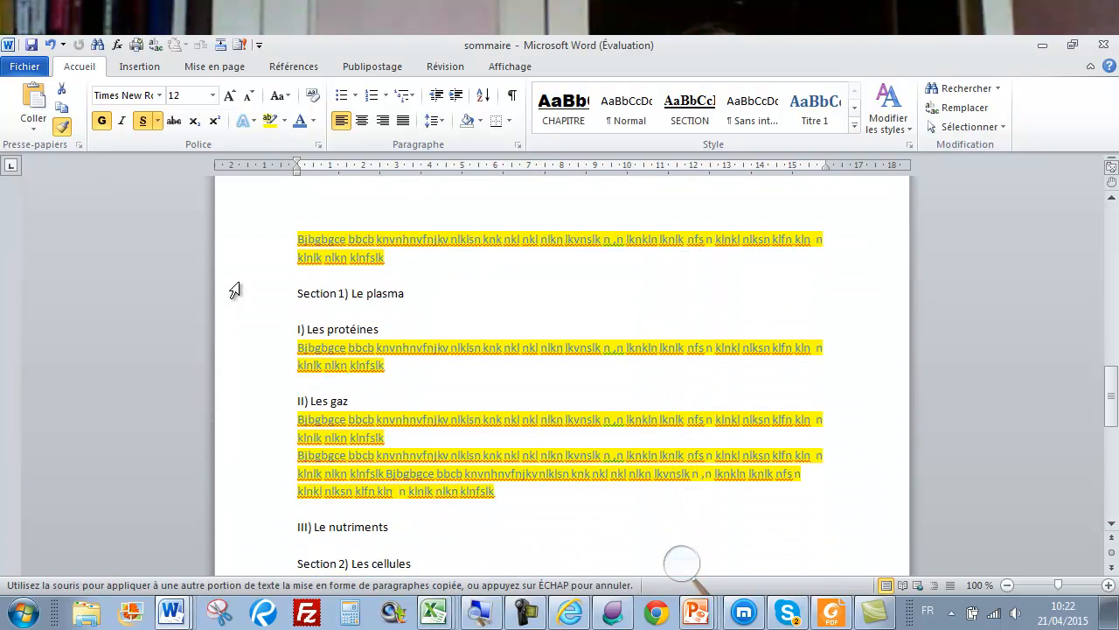
left_click(263, 295)
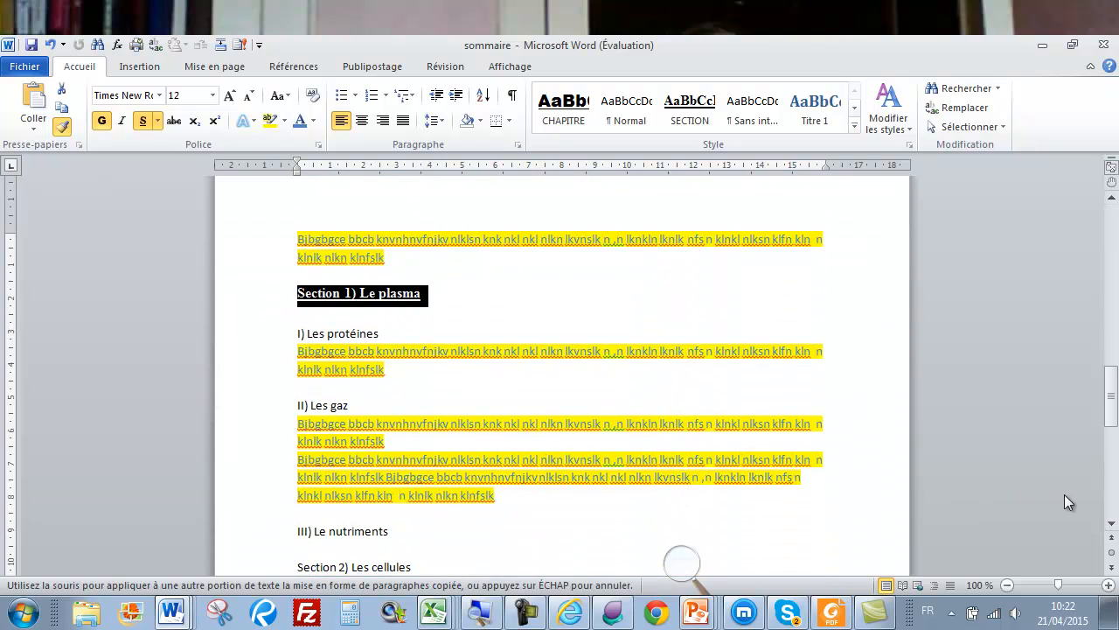
left_click(1112, 524)
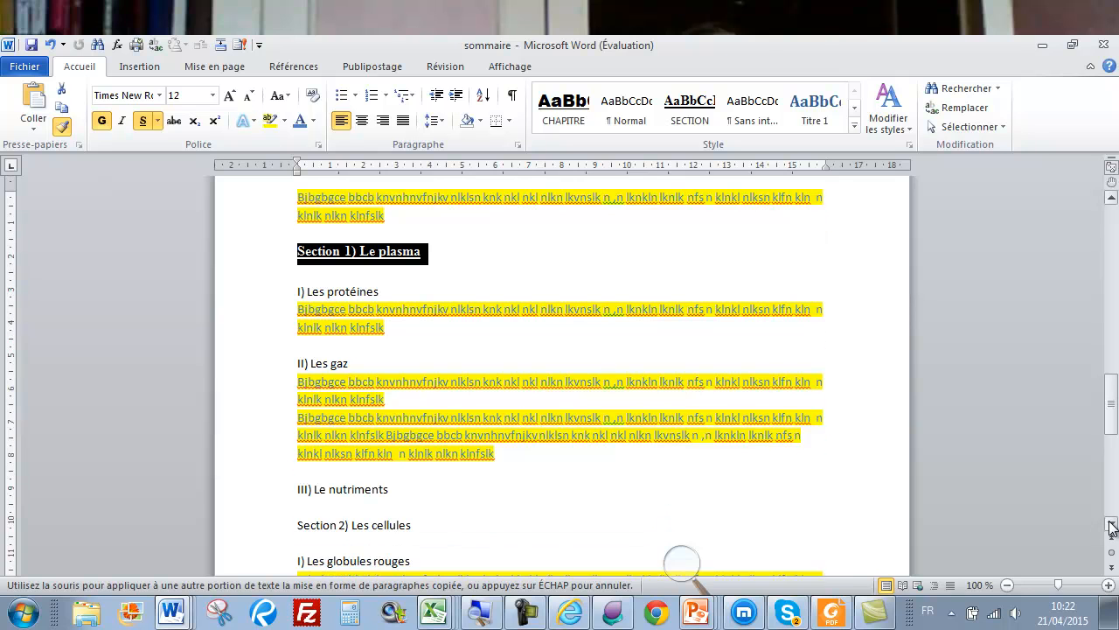
left_click(1111, 525)
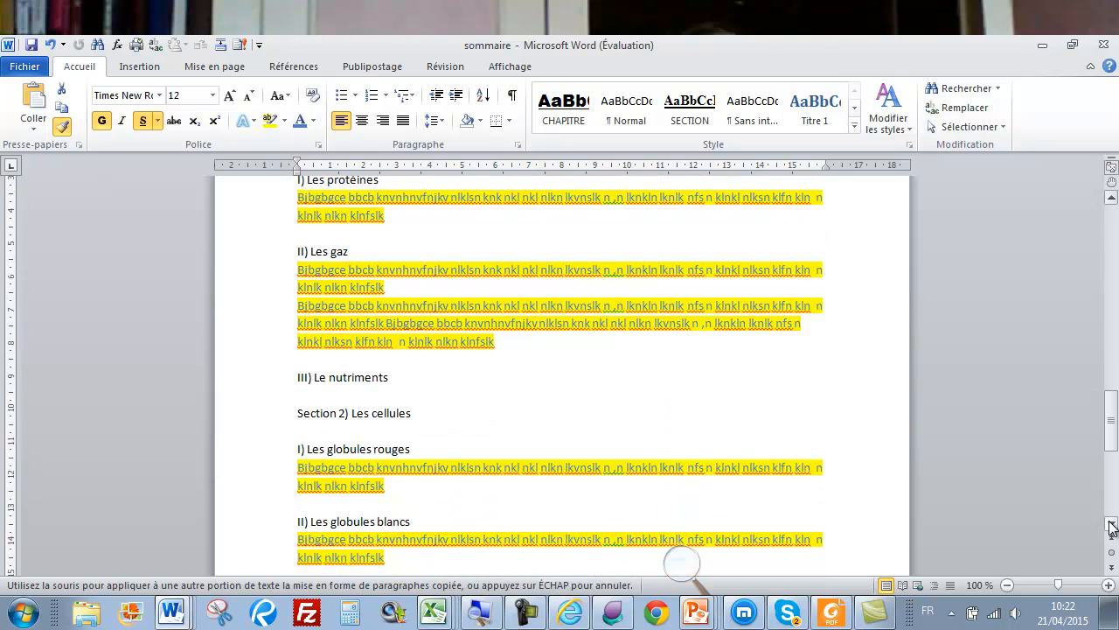
left_click(252, 418)
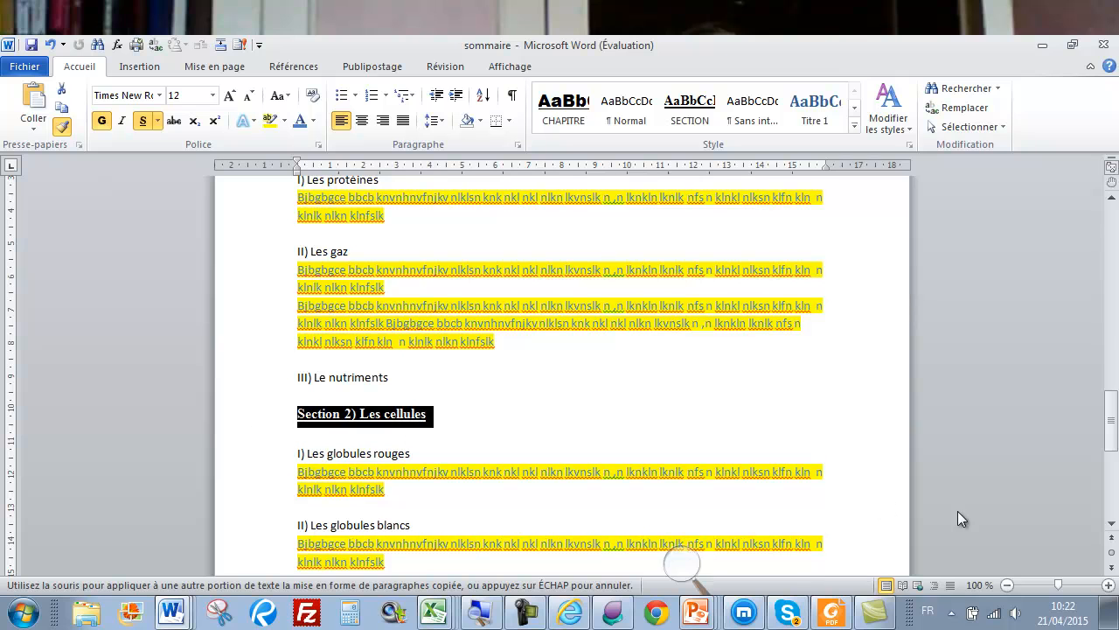
left_click(1112, 525)
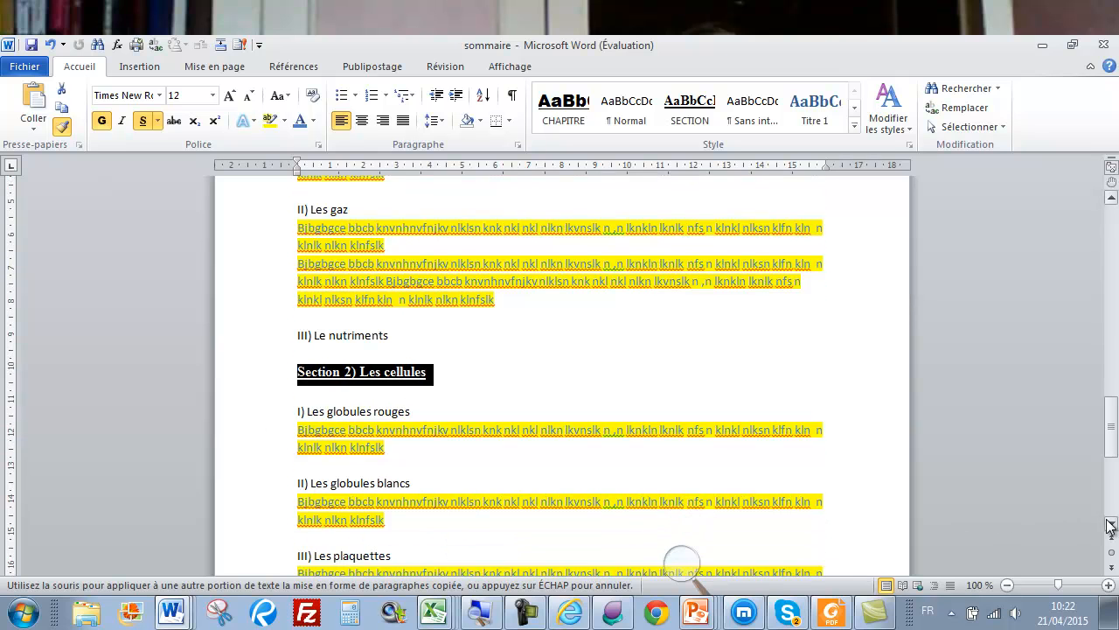
left_click(1112, 526)
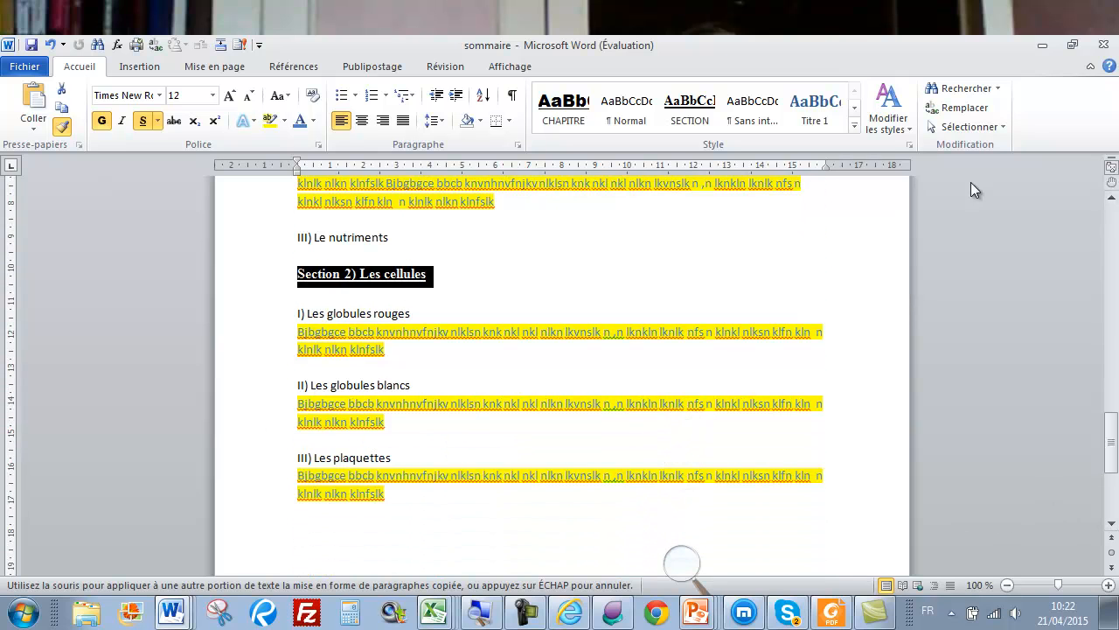
left_click(1112, 199)
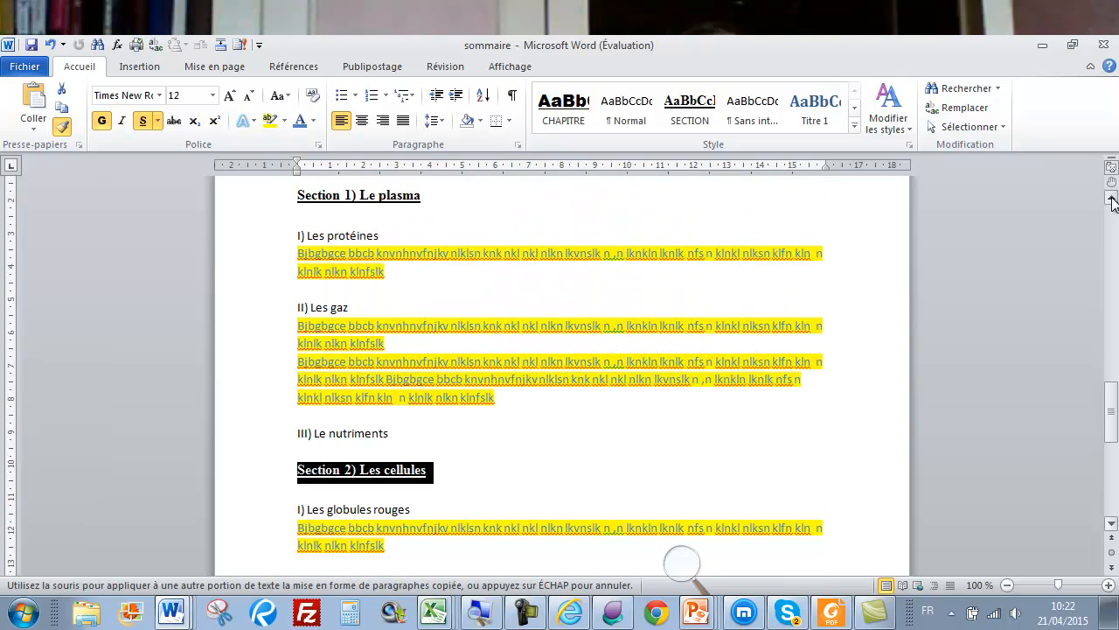
left_click(1111, 199)
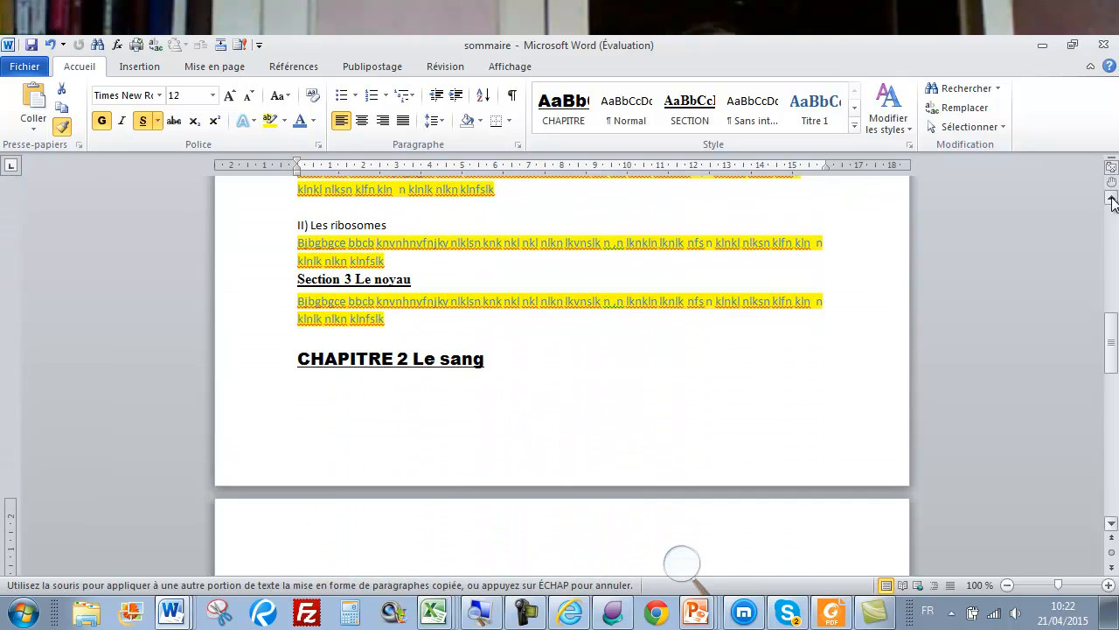
left_click(1111, 199)
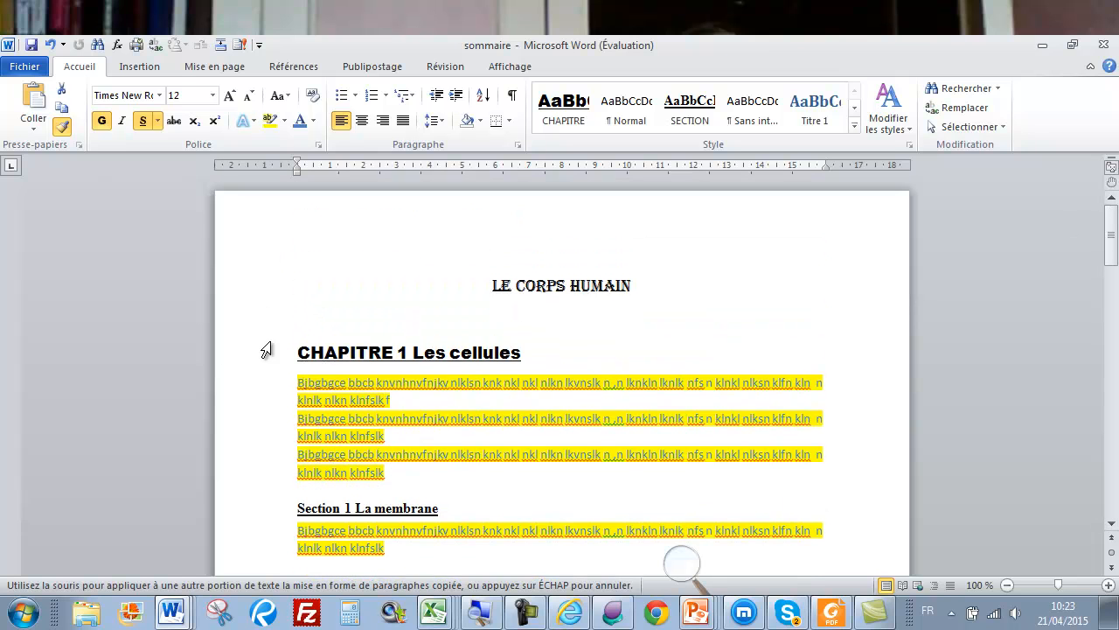
left_click(64, 130)
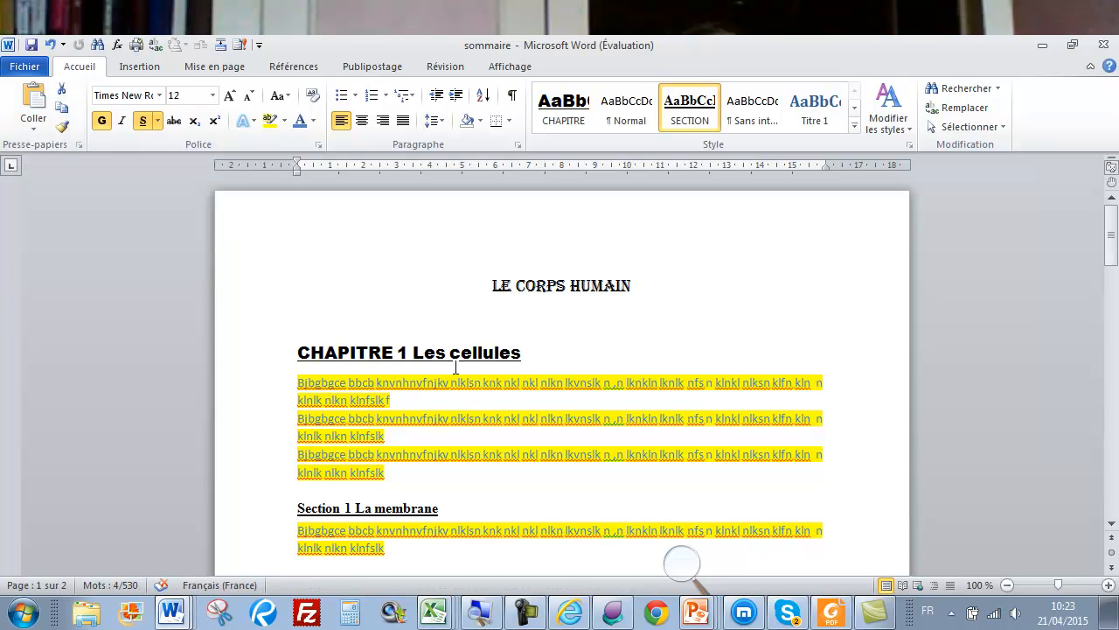
Format the heading "I) La constitution de la membrane" as bold and underlined at size 12
scroll(500, 443, "down", 1)
scroll(500, 443, "down", 2)
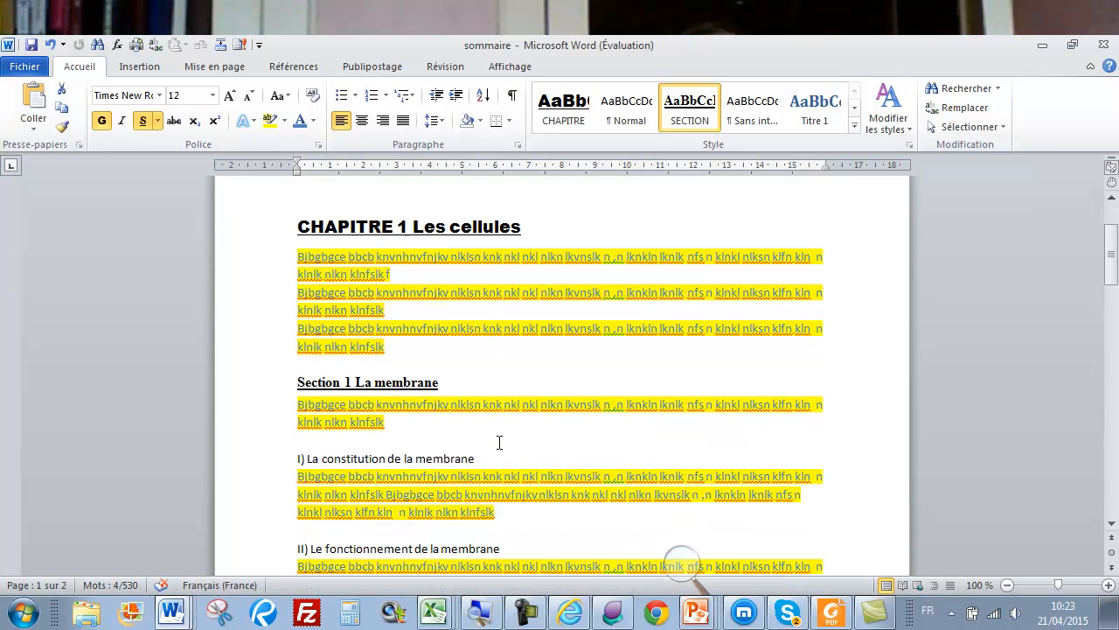
left_click(263, 466)
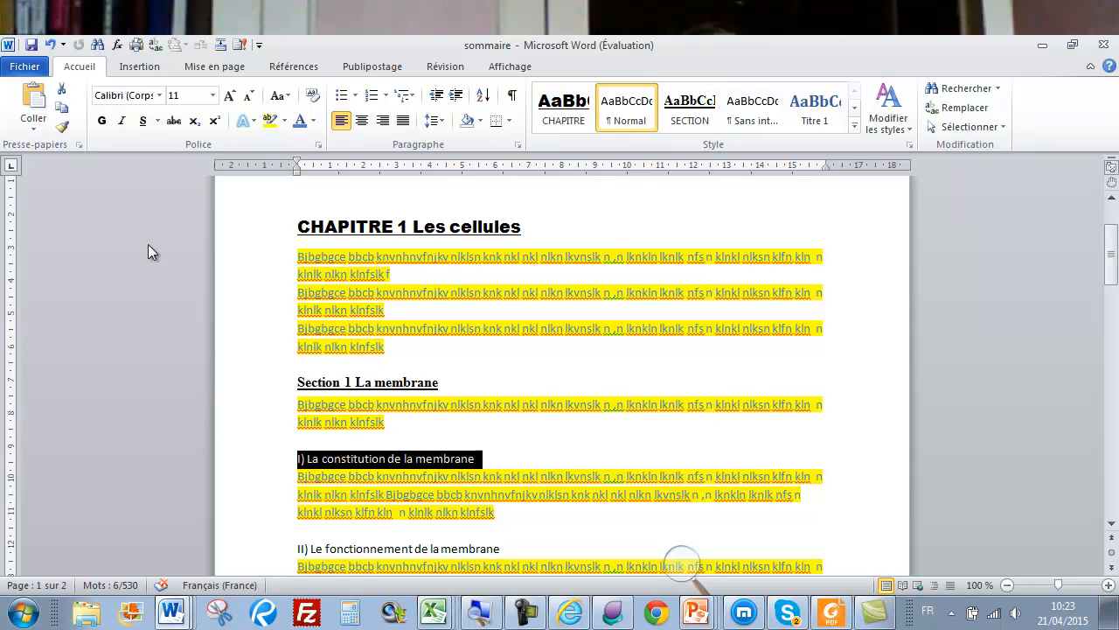
left_click(212, 99)
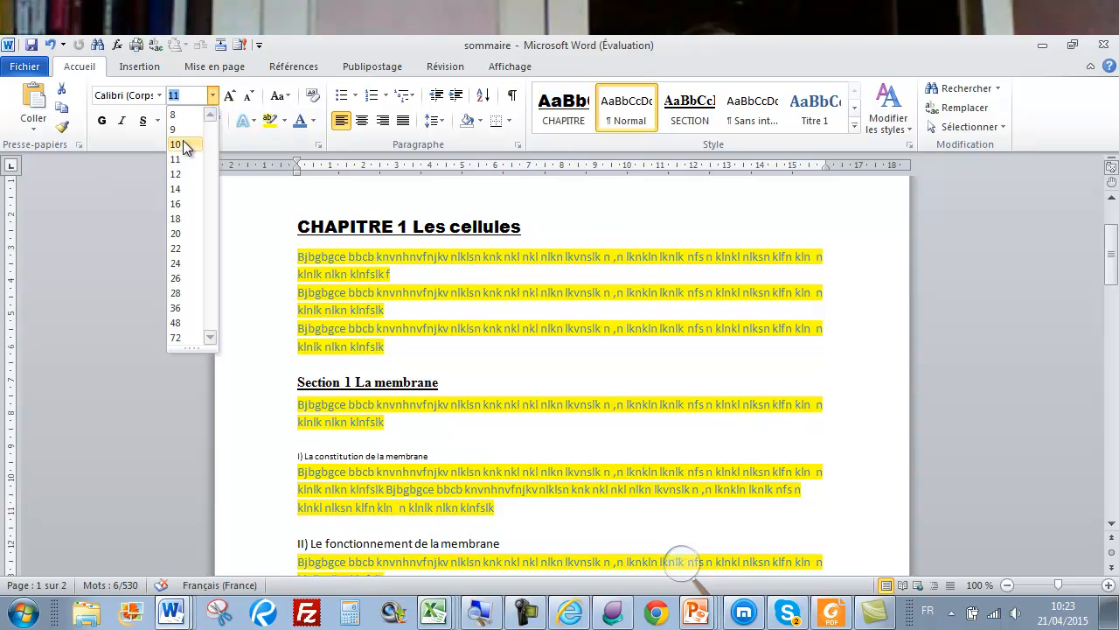
left_click(176, 172)
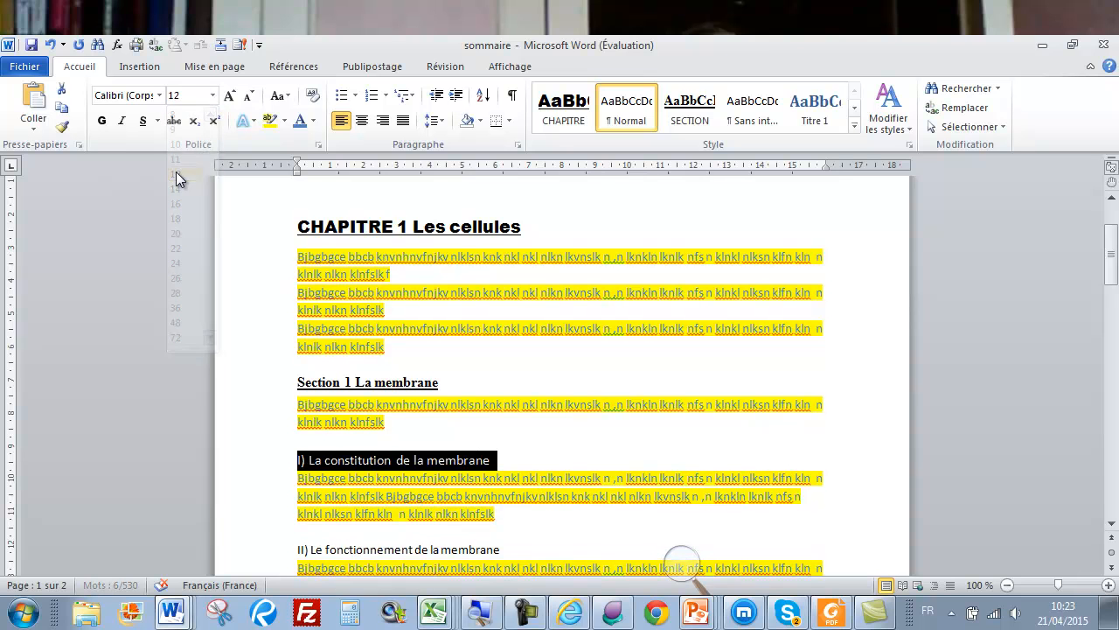
left_click(101, 121)
left_click(143, 121)
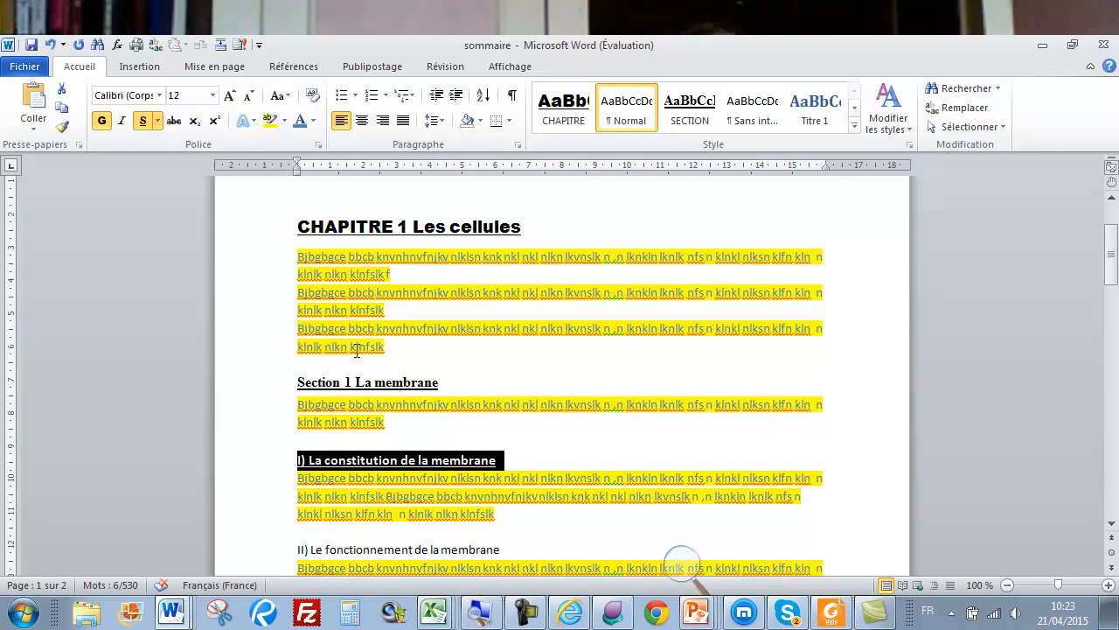
Save the formatting of the heading "I) La constitution de la membrane" as a new quick style named PARAGRAPHE
left_click(856, 125)
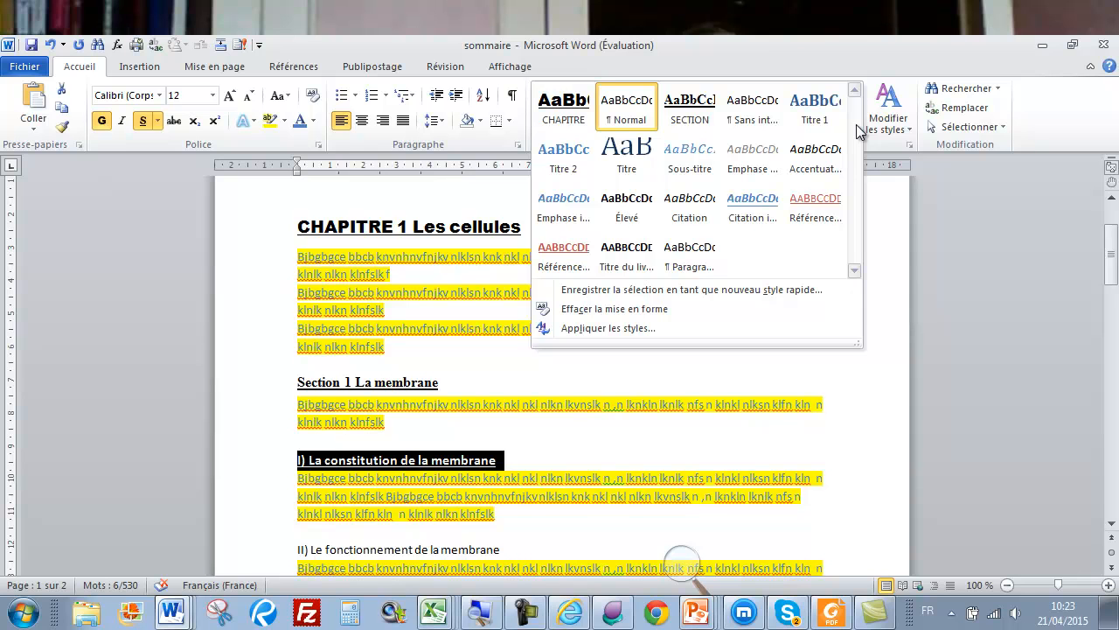
left_click(638, 290)
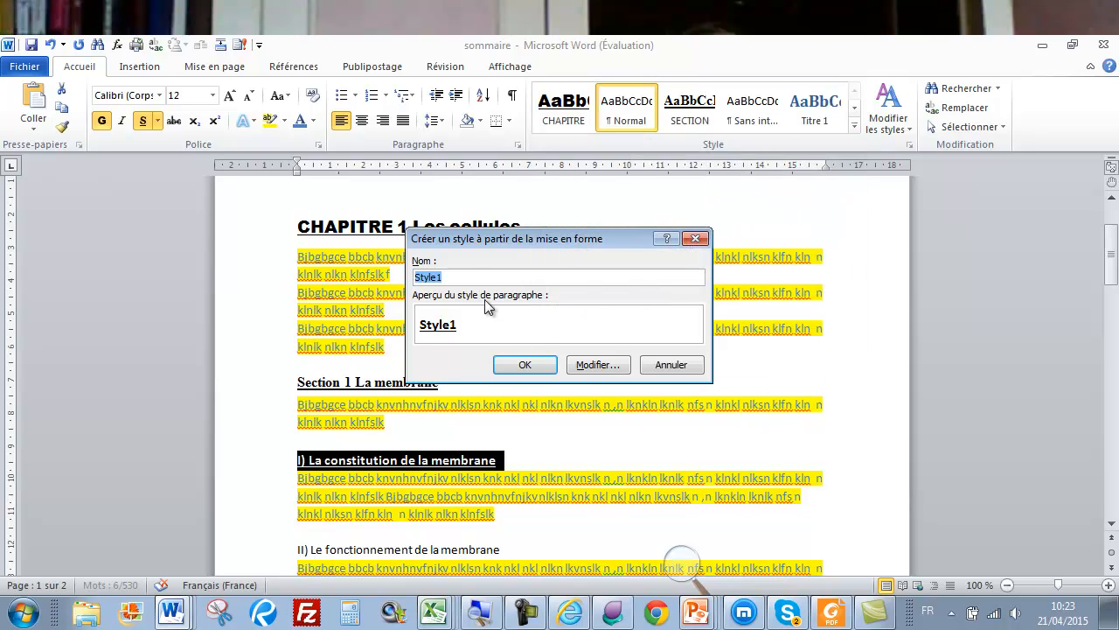
type("PARAGRAPHE")
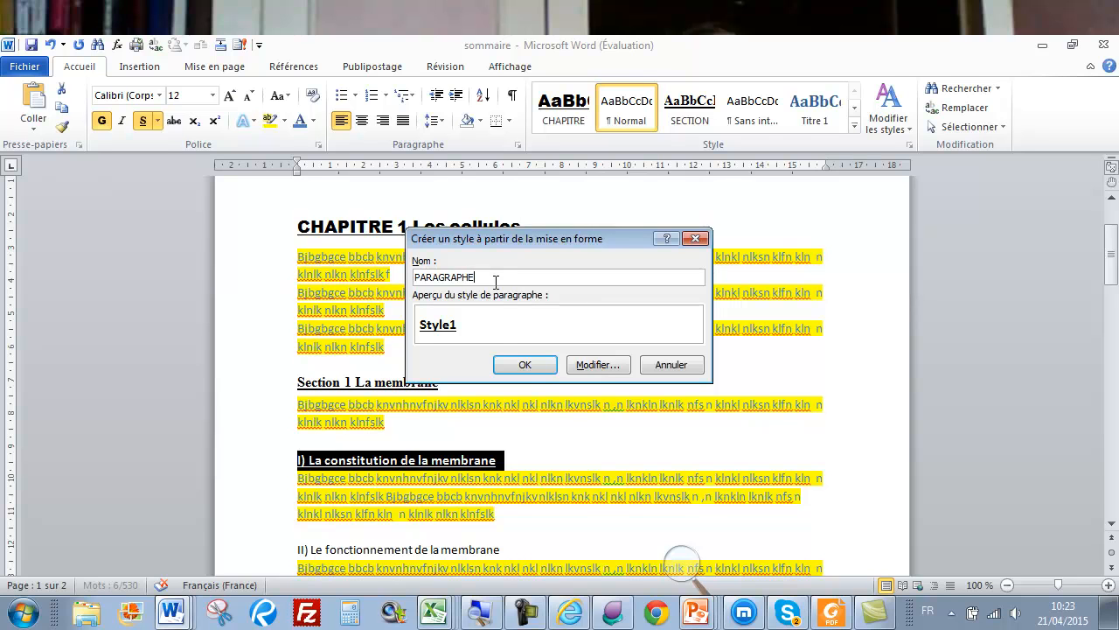
left_click(522, 364)
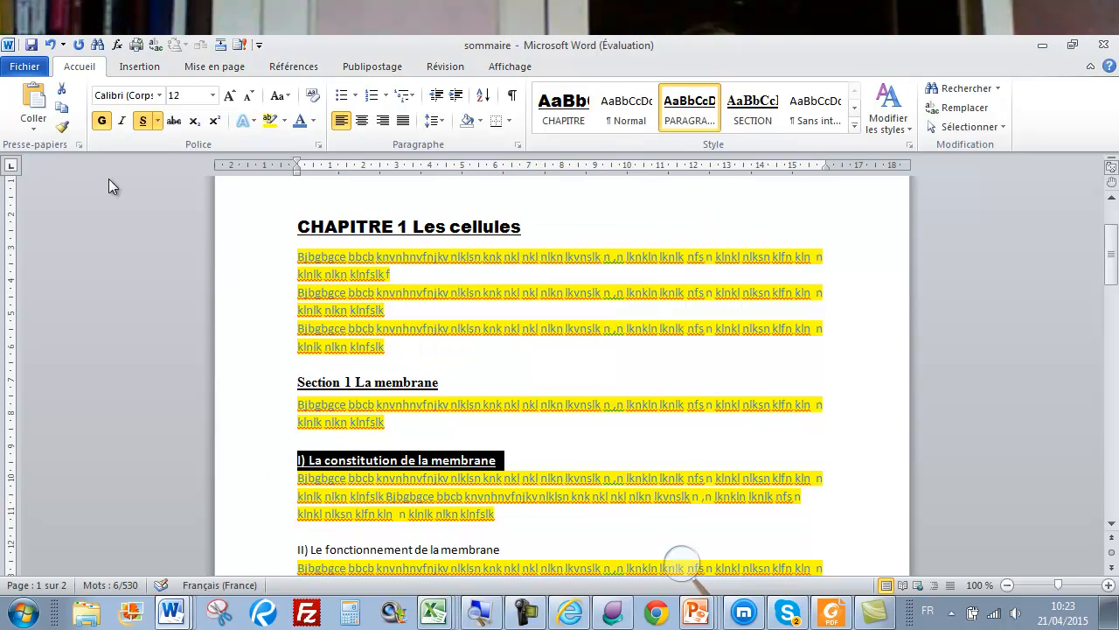
Copy the PARAGRAPHE heading formatting onto "II) Le fonctionnement de la membrane", "I) Les mitochondries" and "II) Les ribosomes" with the Format Painter
left_click(62, 127)
scroll(388, 368, "down", 3)
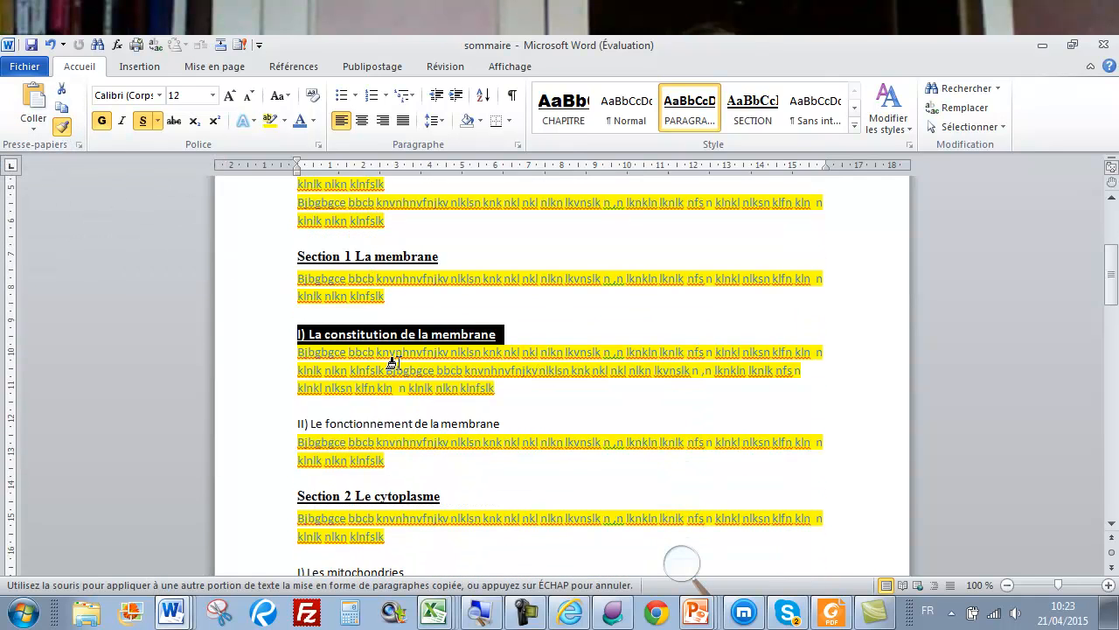
left_click(278, 435)
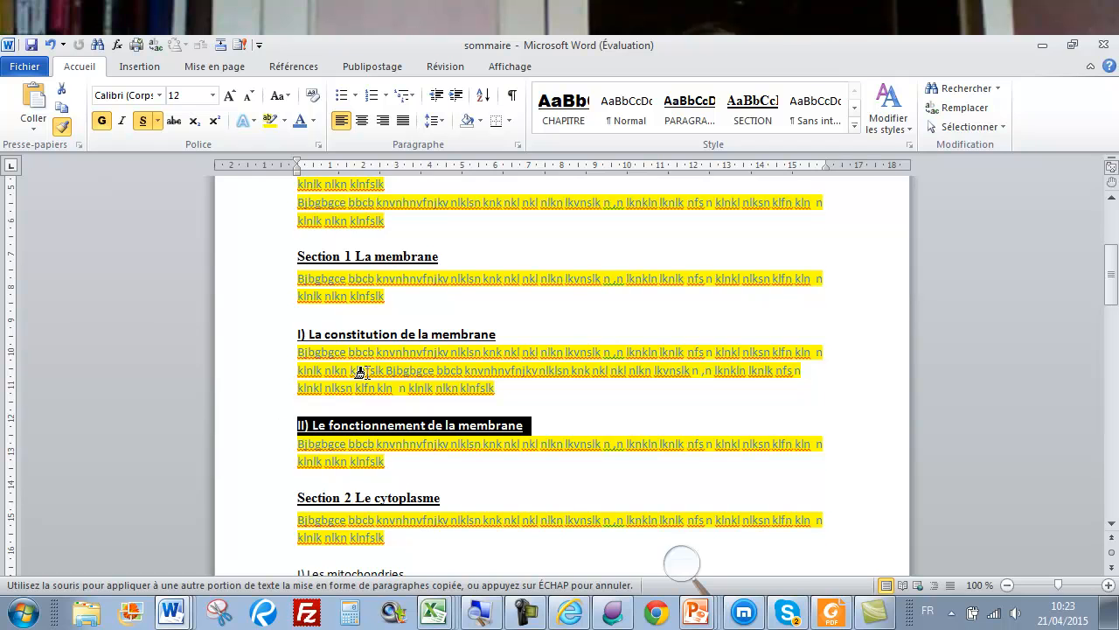
scroll(362, 373, "down", 2)
left_click(281, 492)
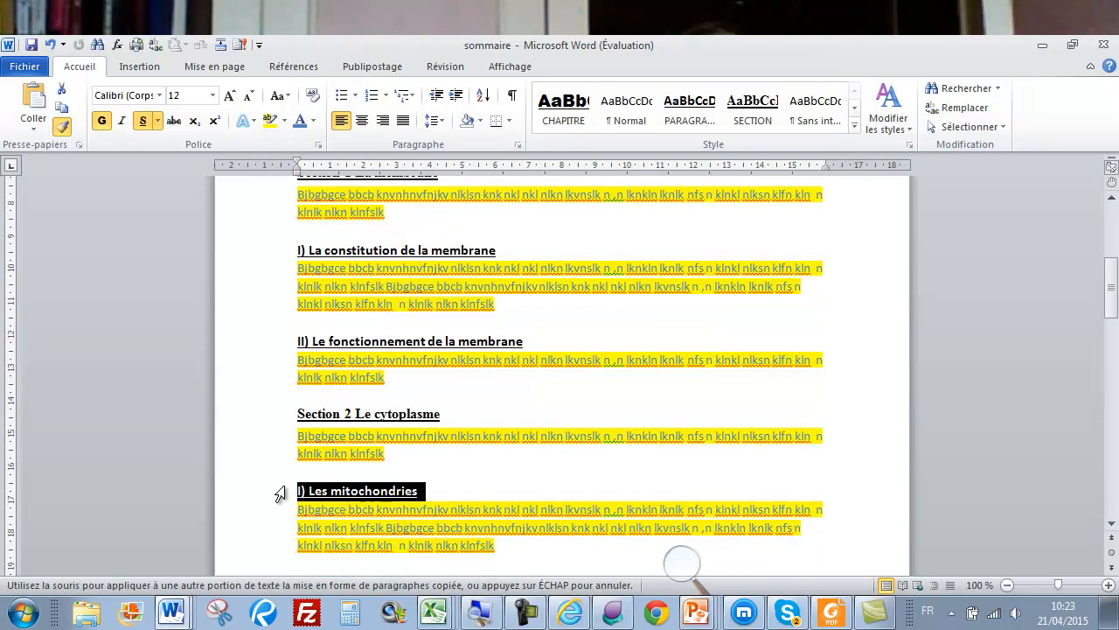
scroll(322, 433, "down", 3)
scroll(303, 484, "up", 1)
left_click(282, 497)
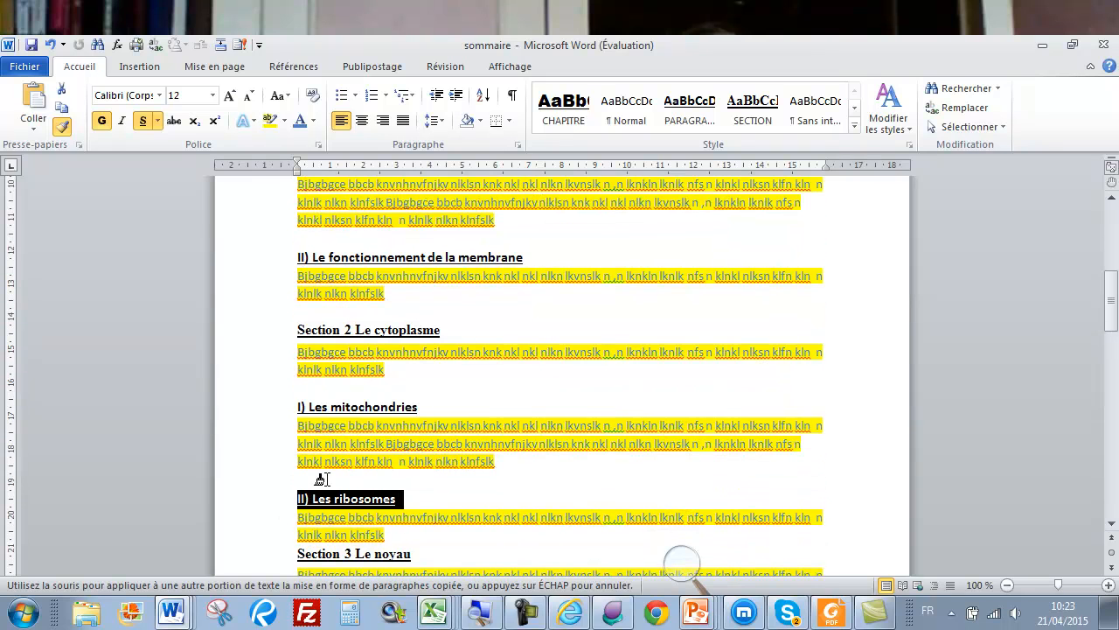
Apply the copied paragraph heading formatting to "I) Les protéines", "II) Les gaz" and "III) Le nutriments" under "Section 1) Le plasma"
scroll(390, 443, "down", 4)
scroll(393, 443, "down", 10)
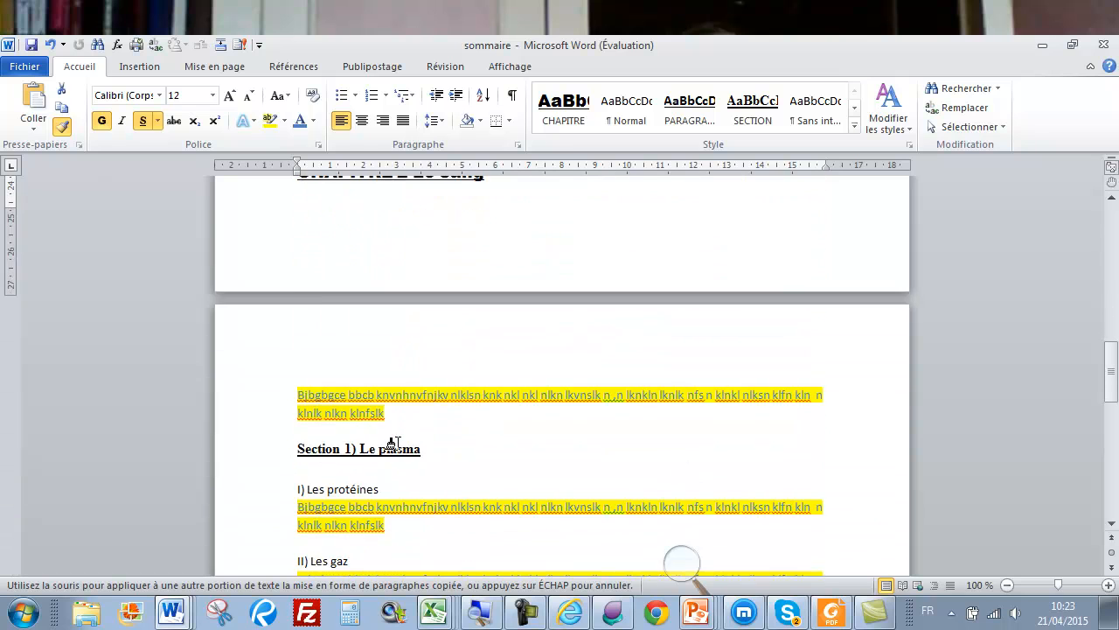
left_click(284, 423)
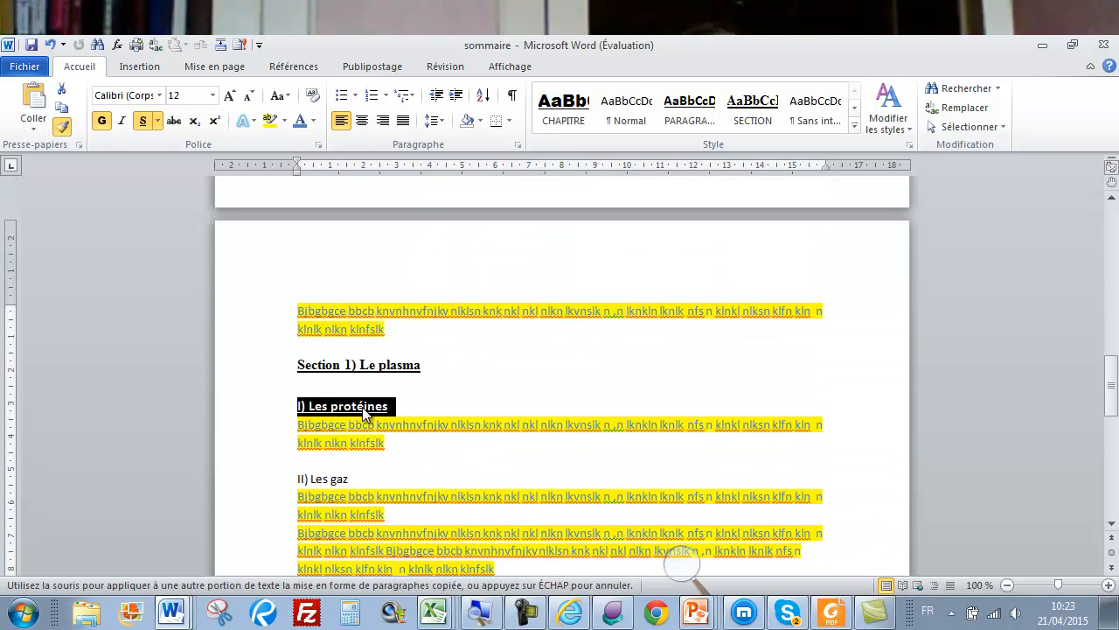
scroll(278, 430, "down", 1)
left_click(276, 439)
scroll(319, 412, "down", 1)
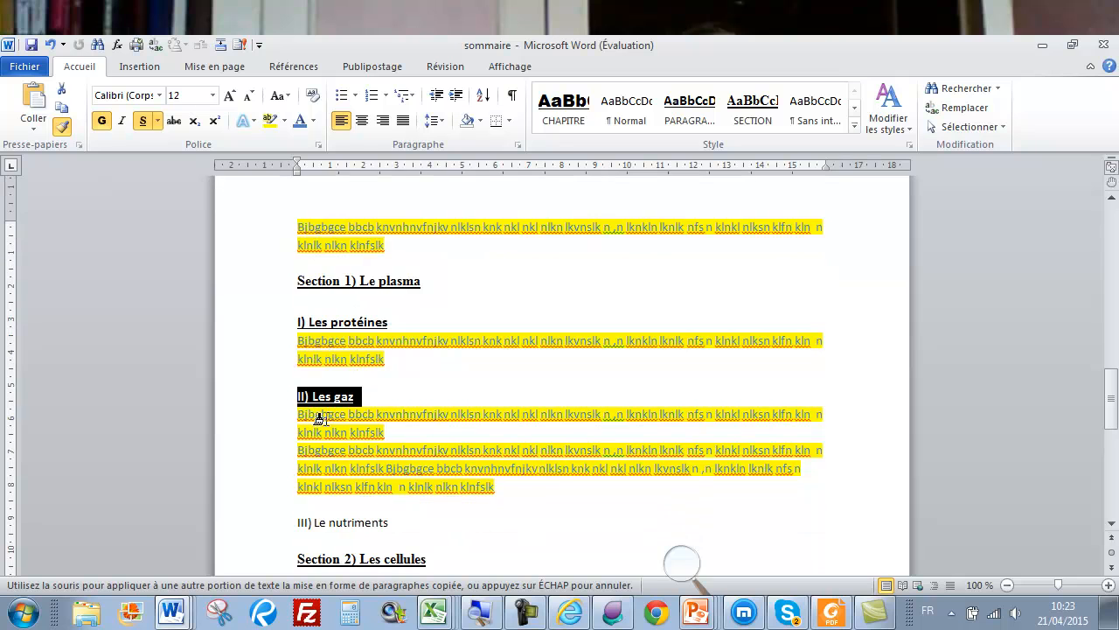
left_click(276, 525)
Apply the copied paragraph heading formatting to "I) Les globules rouges", "II) Les globules blancs" and "III) Les plaquettes" under "Section 2) Les cellules"
scroll(360, 463, "down", 5)
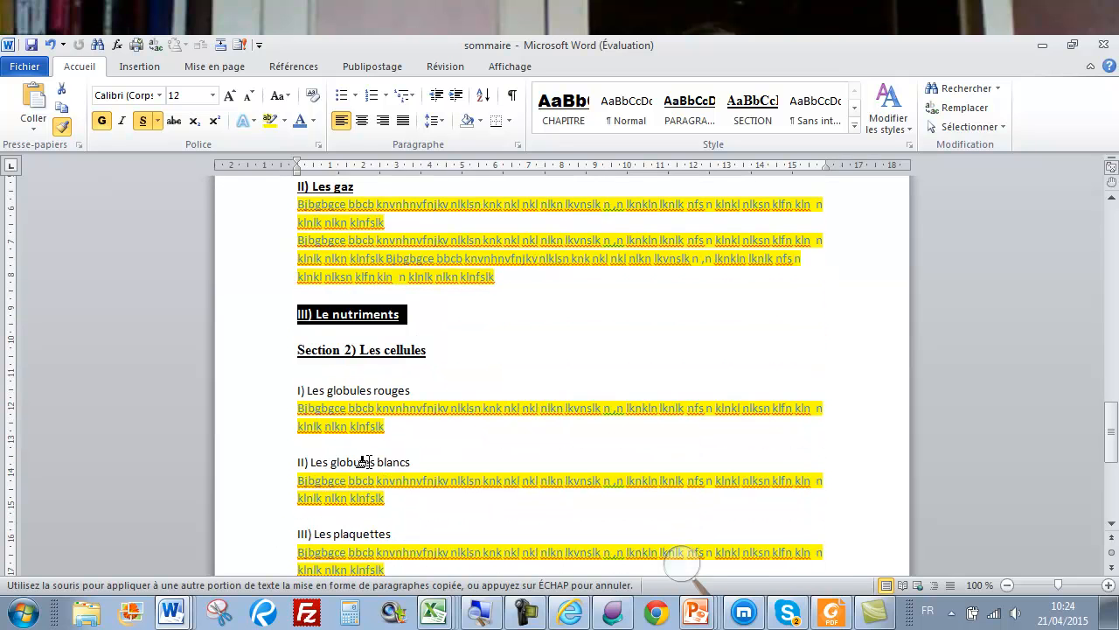
left_click(274, 402)
left_click(267, 471)
left_click(272, 542)
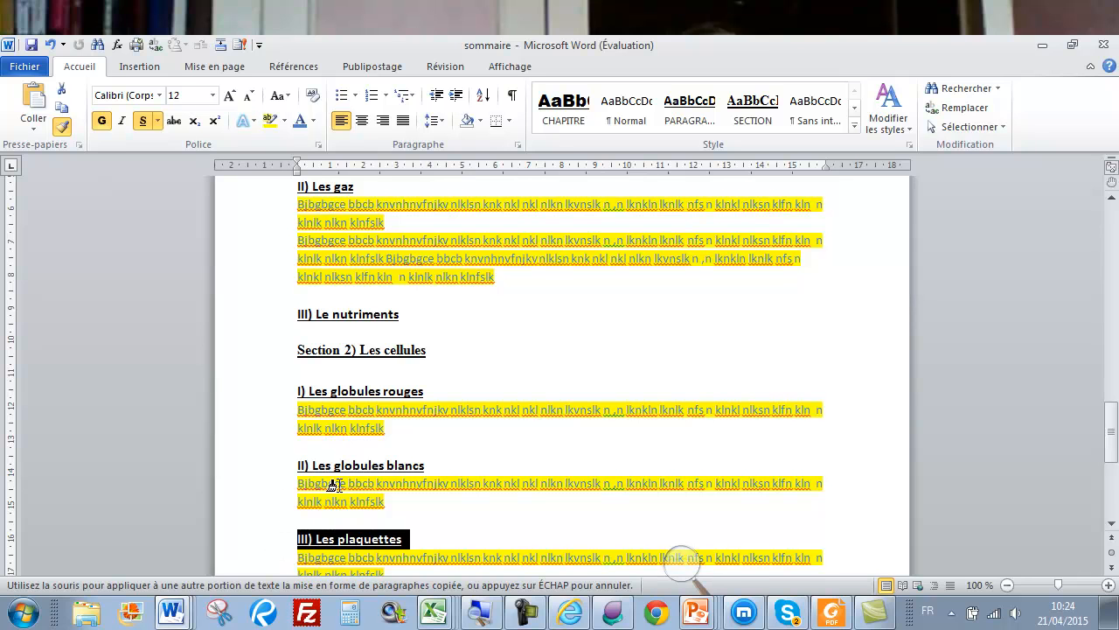
Turn off the Format Painter and return to the beginning of the document
scroll(501, 368, "down", 3)
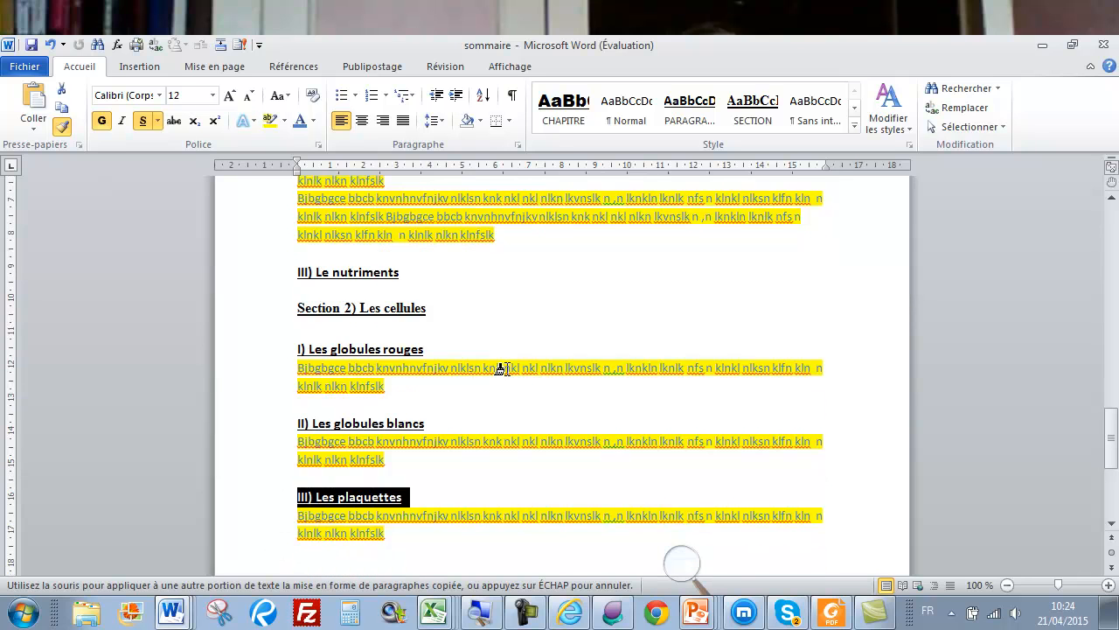
left_click(63, 127)
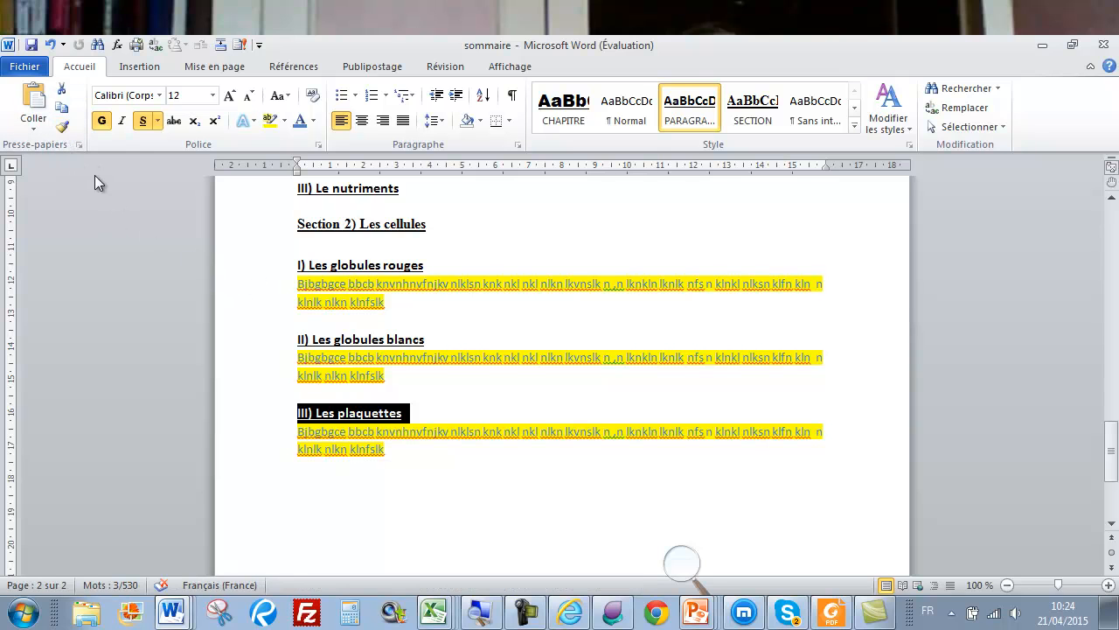
scroll(589, 284, "up", 20)
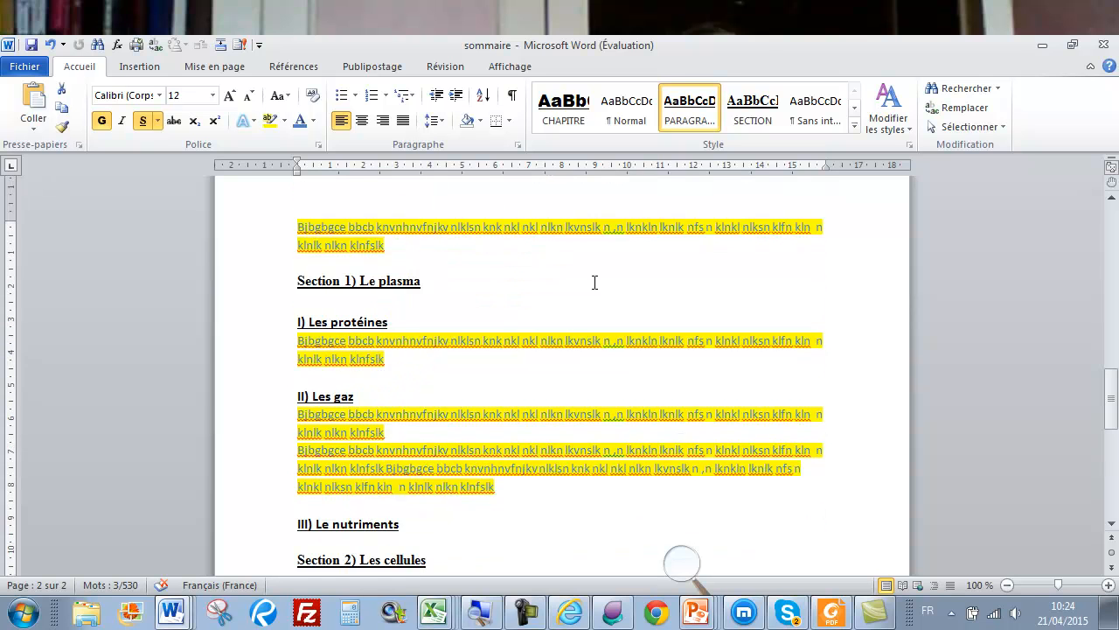
scroll(590, 280, "up", 3)
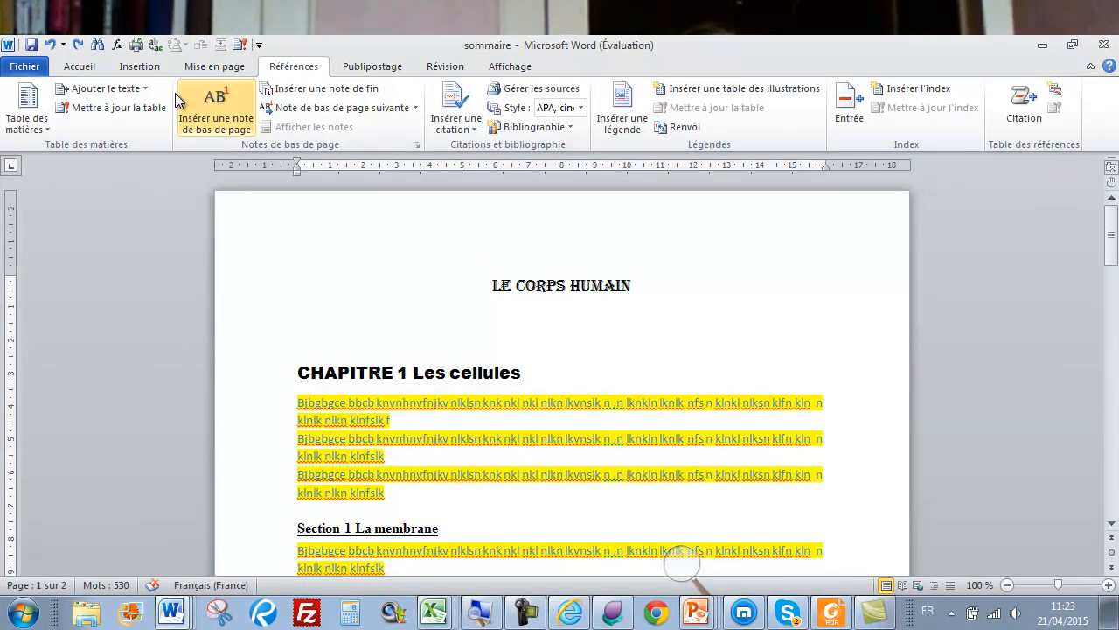
Start inserting a custom table of contents and preview it without page numbers, keeping page numbers shown
left_click(35, 121)
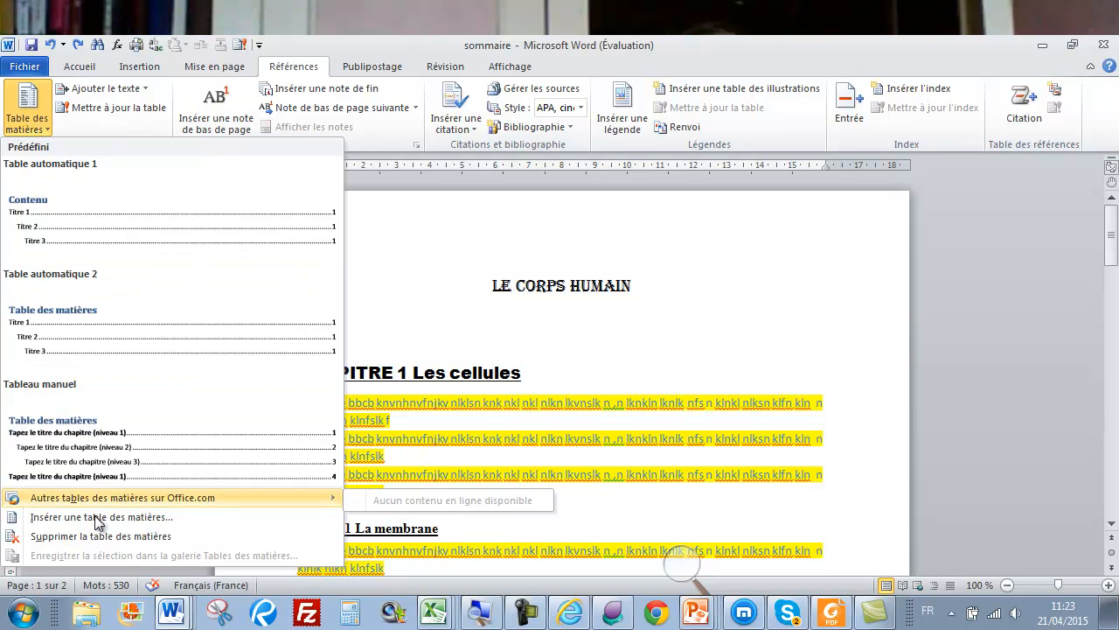
left_click(39, 517)
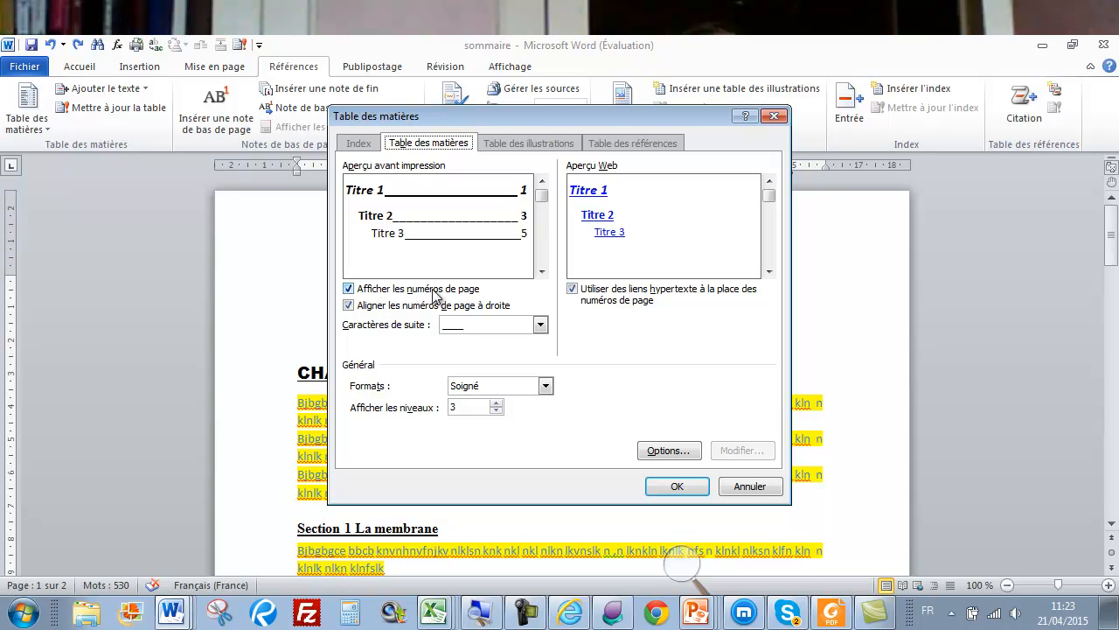
left_click(348, 290)
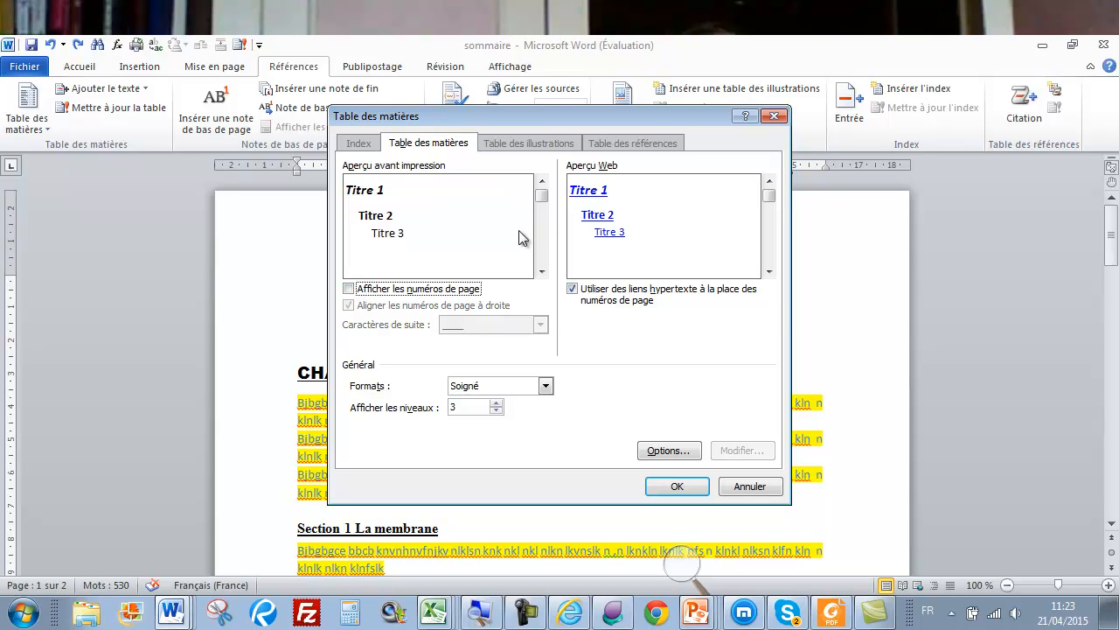
left_click(349, 290)
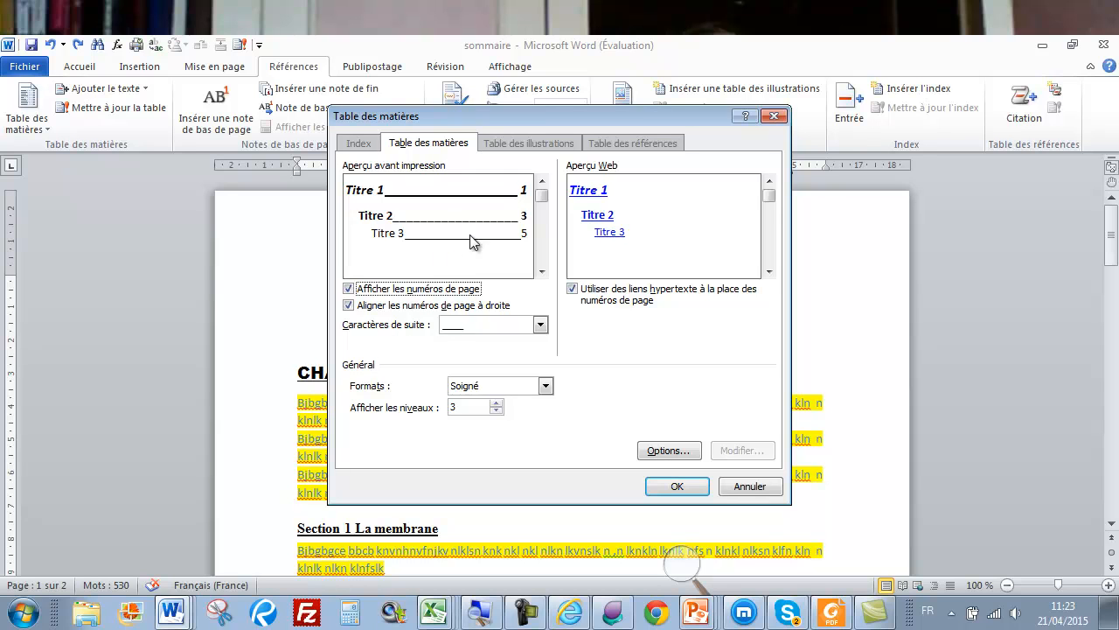
Try dotted and dashed tab leaders in the table of contents preview, restoring the solid line and keeping the Soigné format
left_click(539, 327)
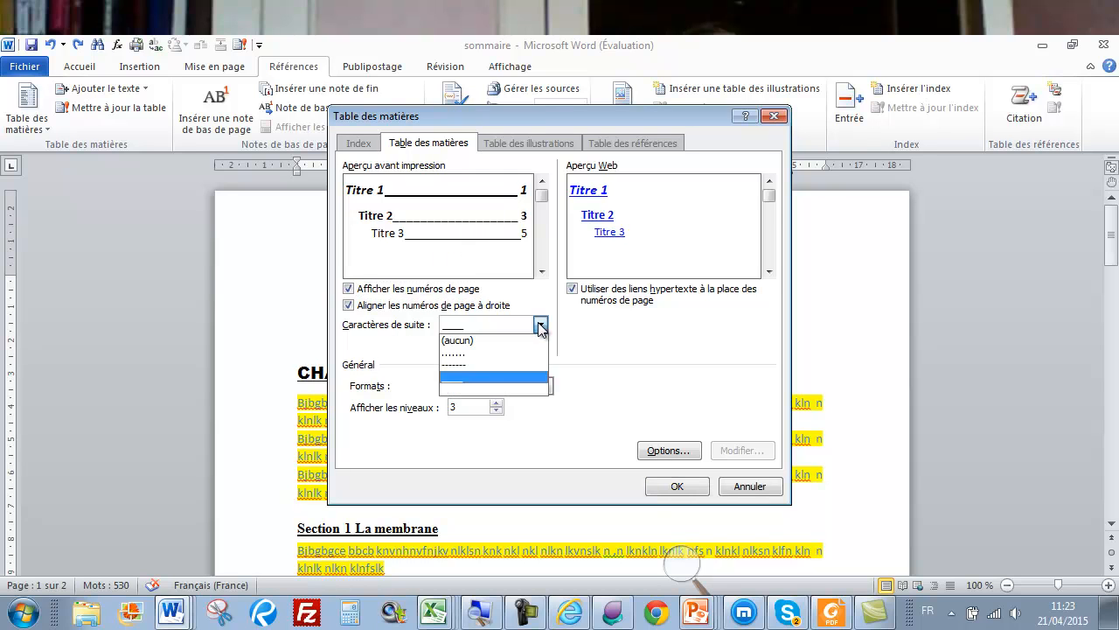
left_click(453, 353)
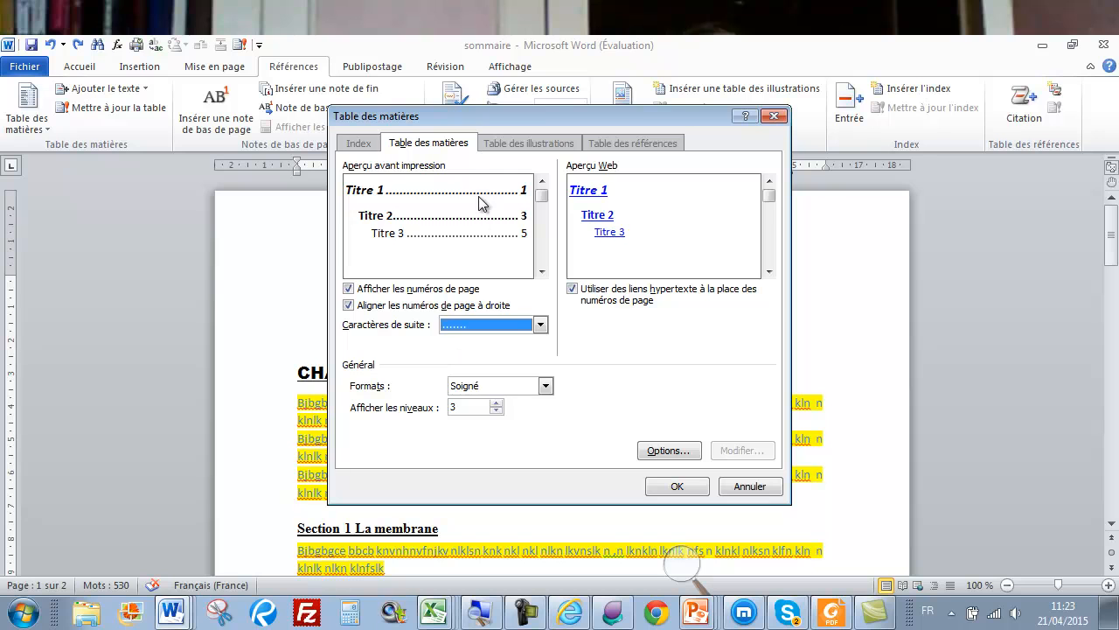
left_click(539, 325)
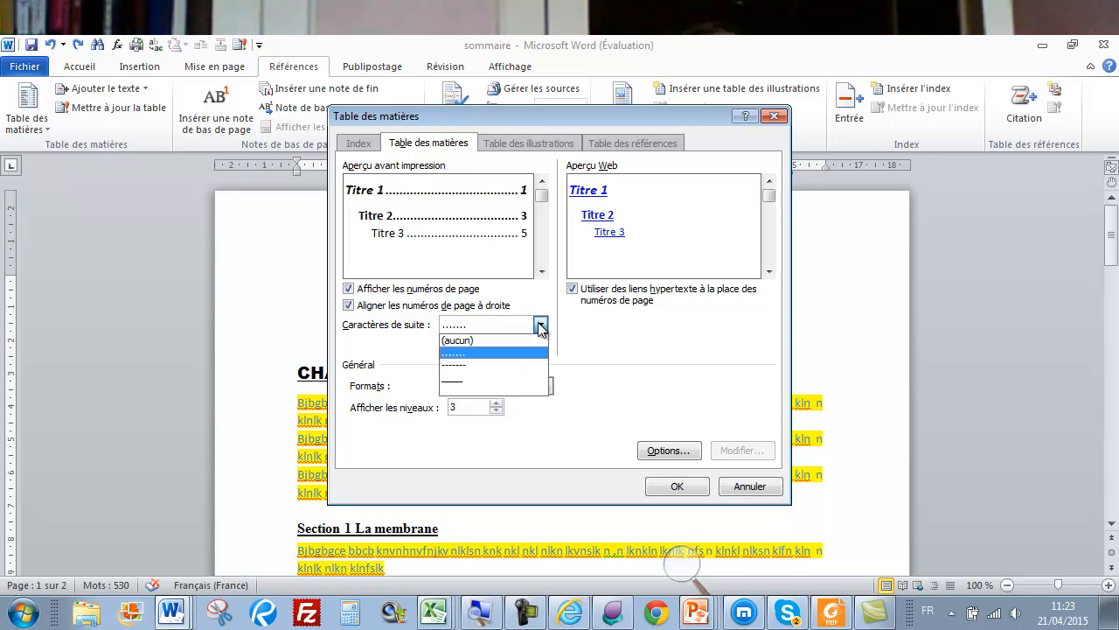
left_click(455, 364)
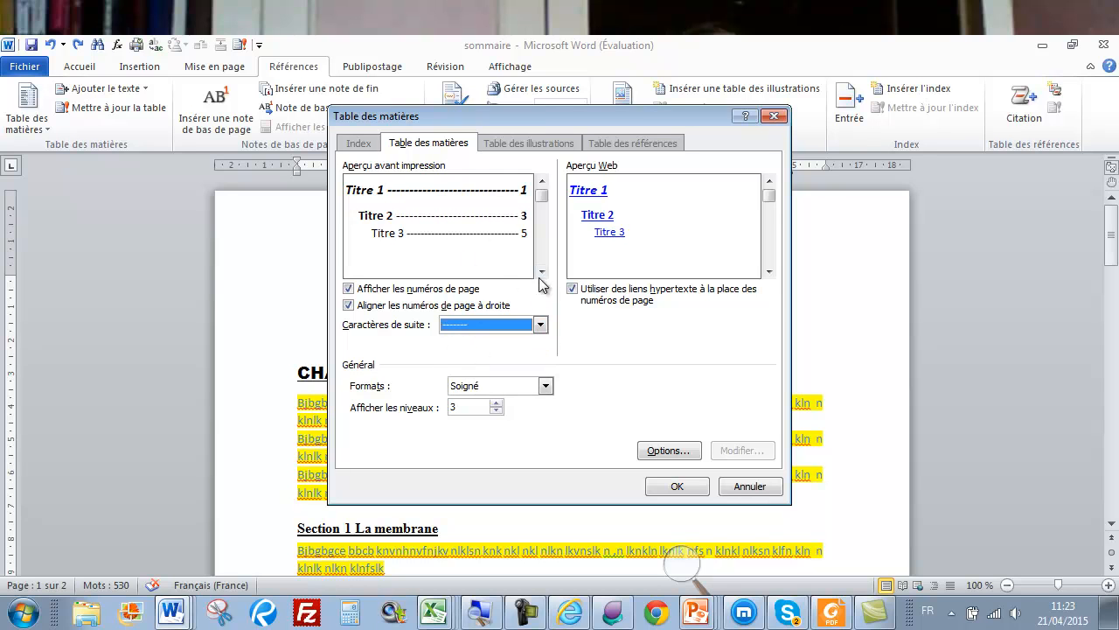
left_click(539, 324)
left_click(478, 378)
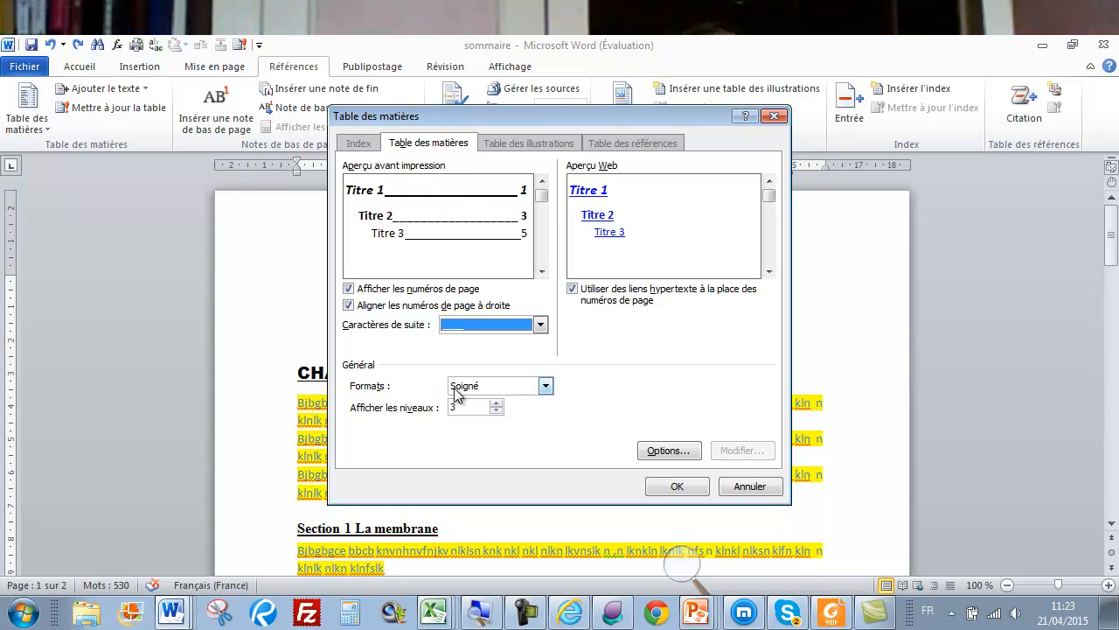
left_click(545, 386)
left_click(545, 387)
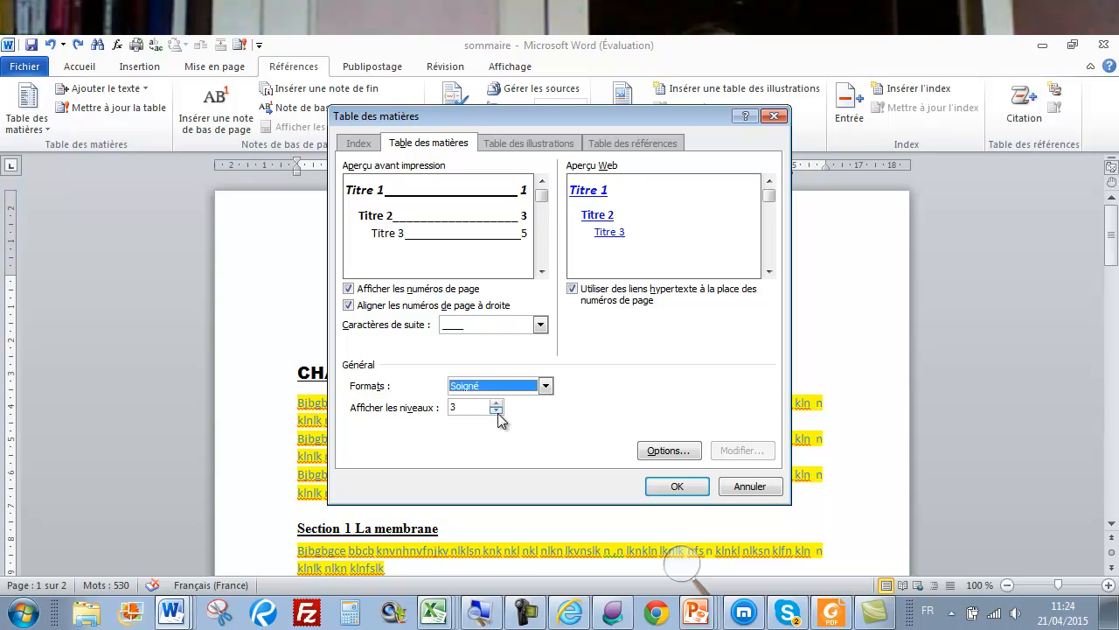
In the table of contents options, assign level 1 to CHAPITRE, level 2 to SECTION and level 3 to PARAGRAPHE
left_click(666, 451)
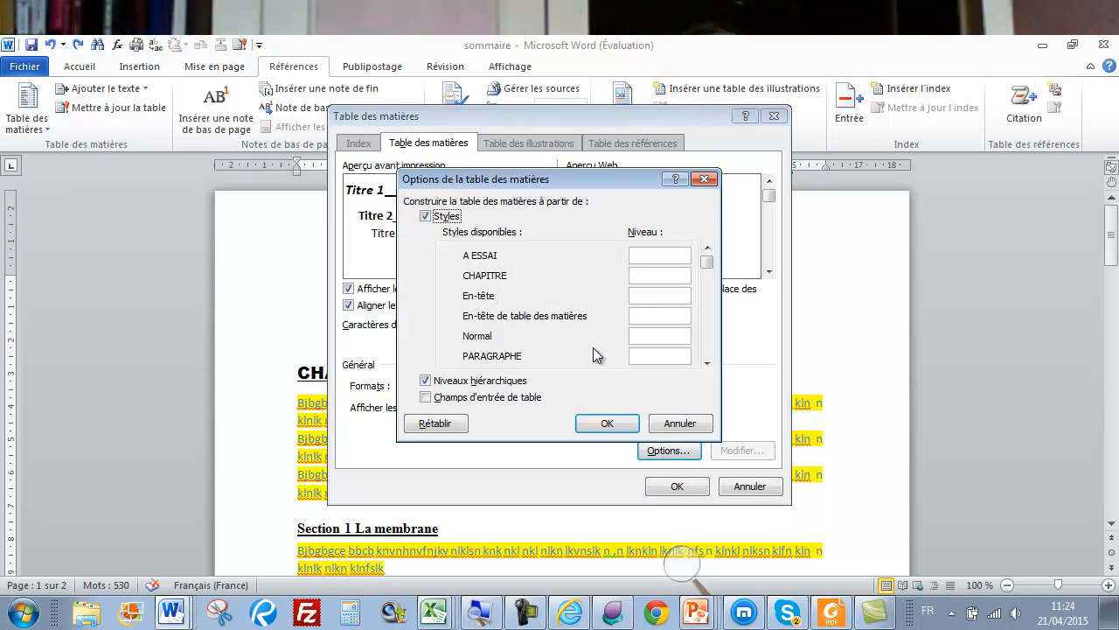
left_click(640, 275)
type("1")
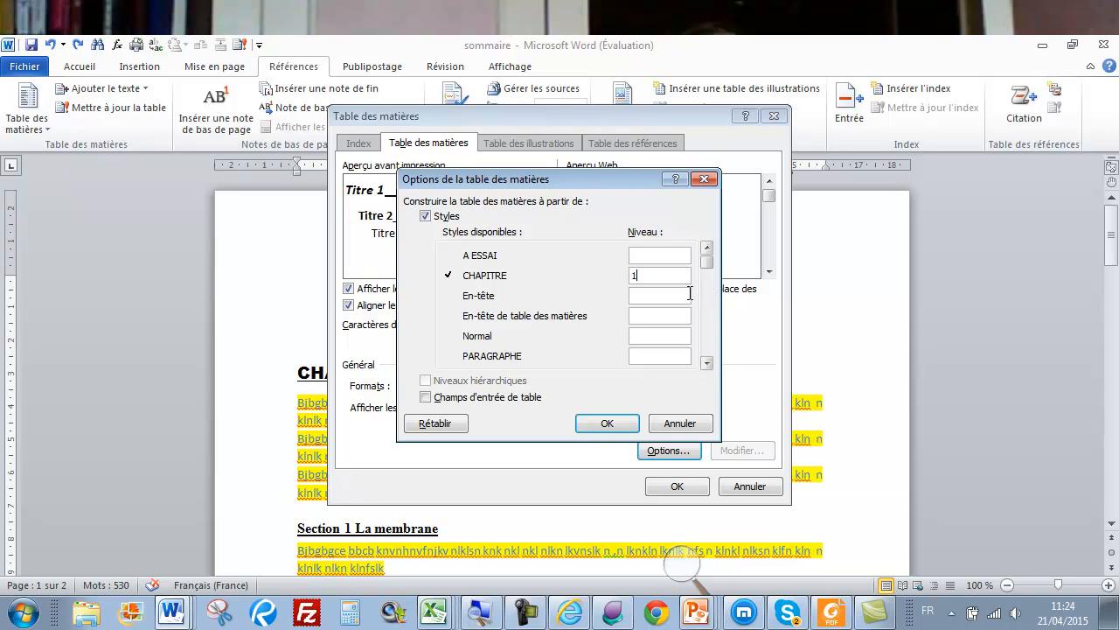
left_click(707, 362)
left_click(707, 363)
left_click(662, 357)
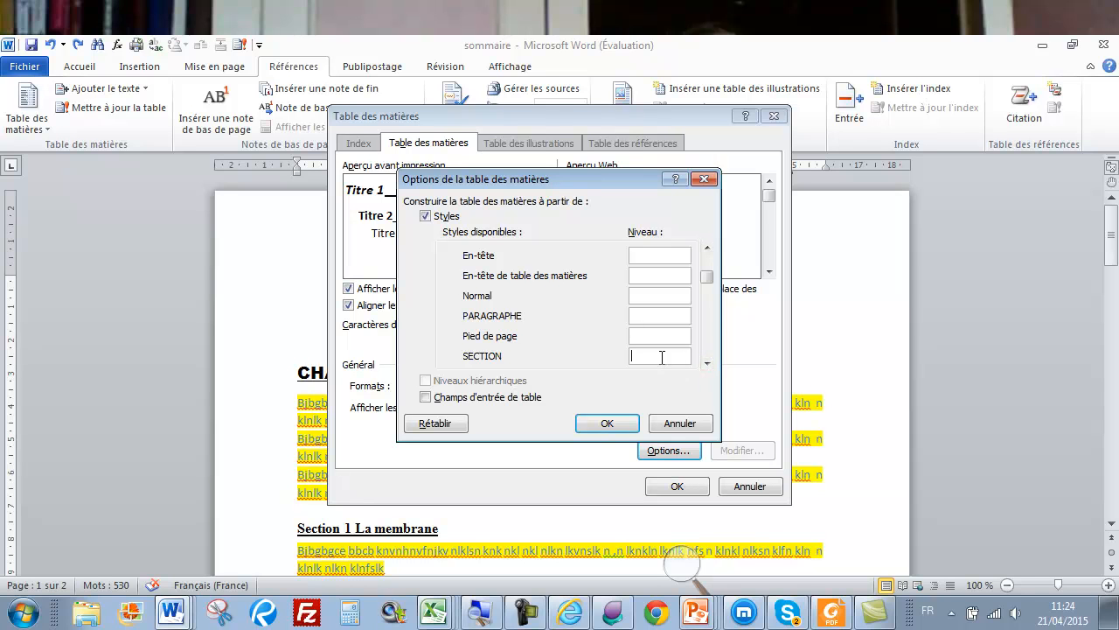
left_click(650, 316)
Clear the table of contents levels of the Titre 1, Titre 2 and Titre 3 styles, and recheck the style list
left_click(707, 363)
left_click(707, 363)
left_click(708, 362)
left_click(708, 363)
left_click(650, 317)
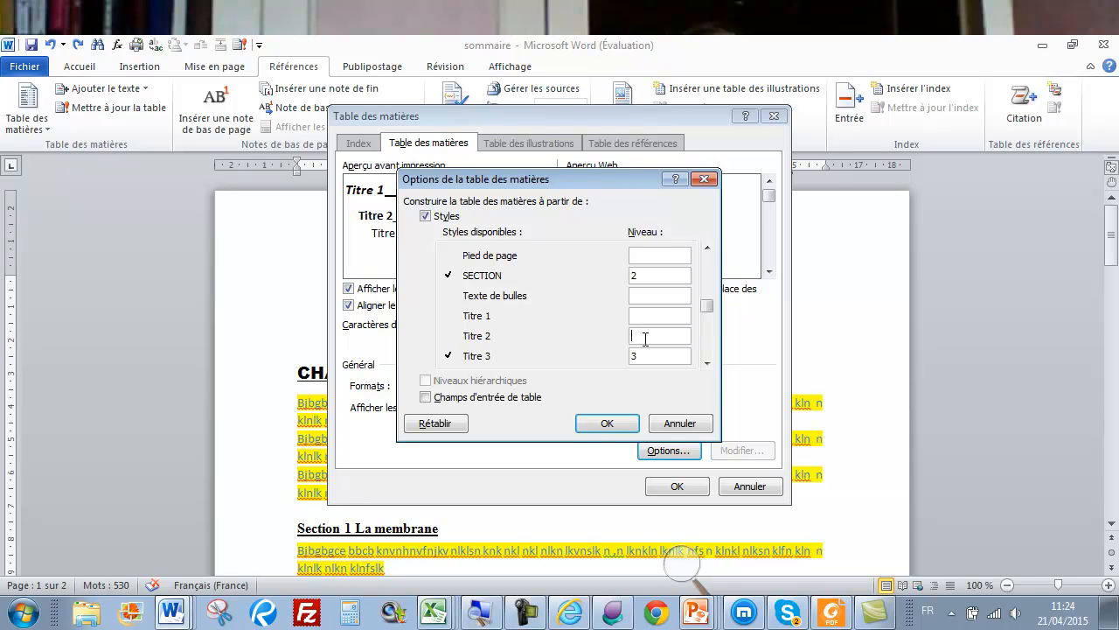
left_click(707, 362)
left_click(708, 362)
left_click(708, 362)
left_click(708, 362)
left_click(708, 363)
left_click(708, 288)
left_click(708, 284)
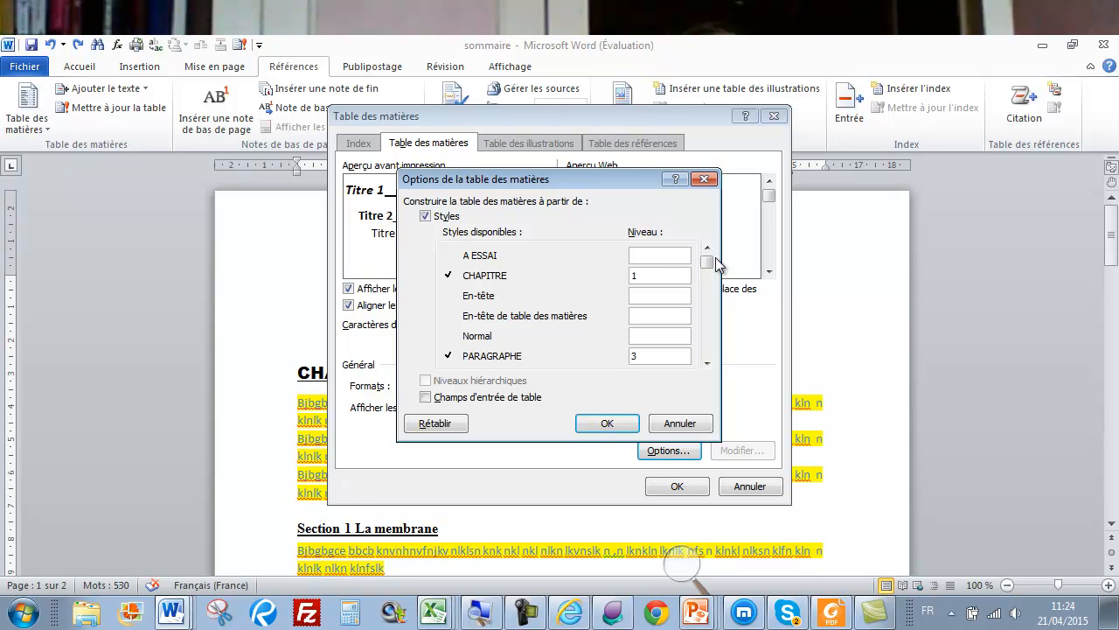
Accept the style levels and insert the table of contents below the title LE CORPS HUMAIN
left_click(609, 424)
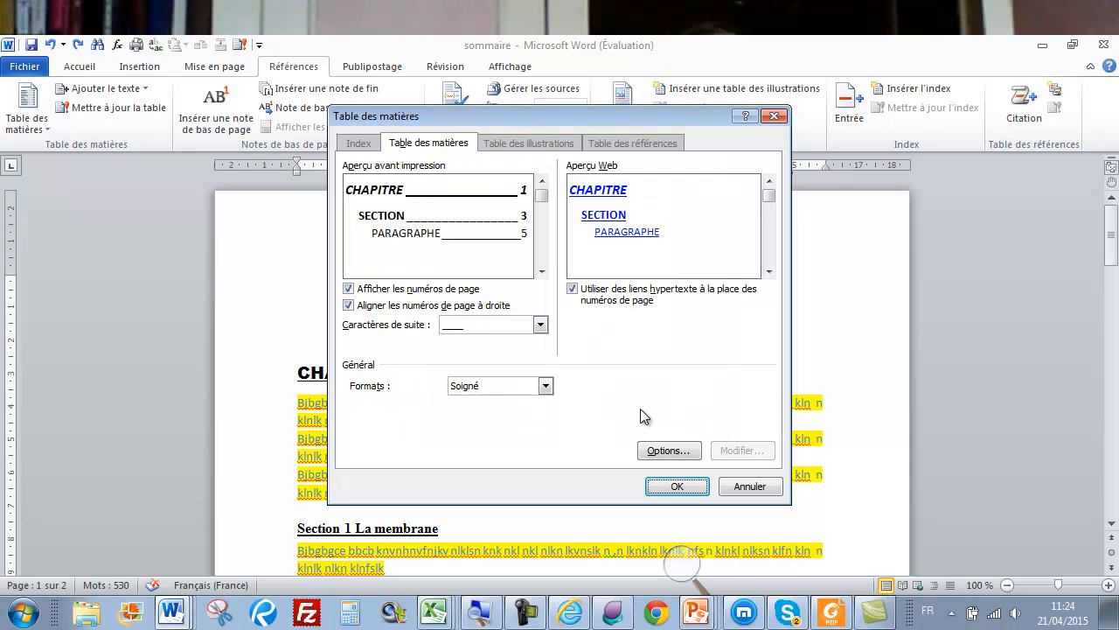
left_click(678, 488)
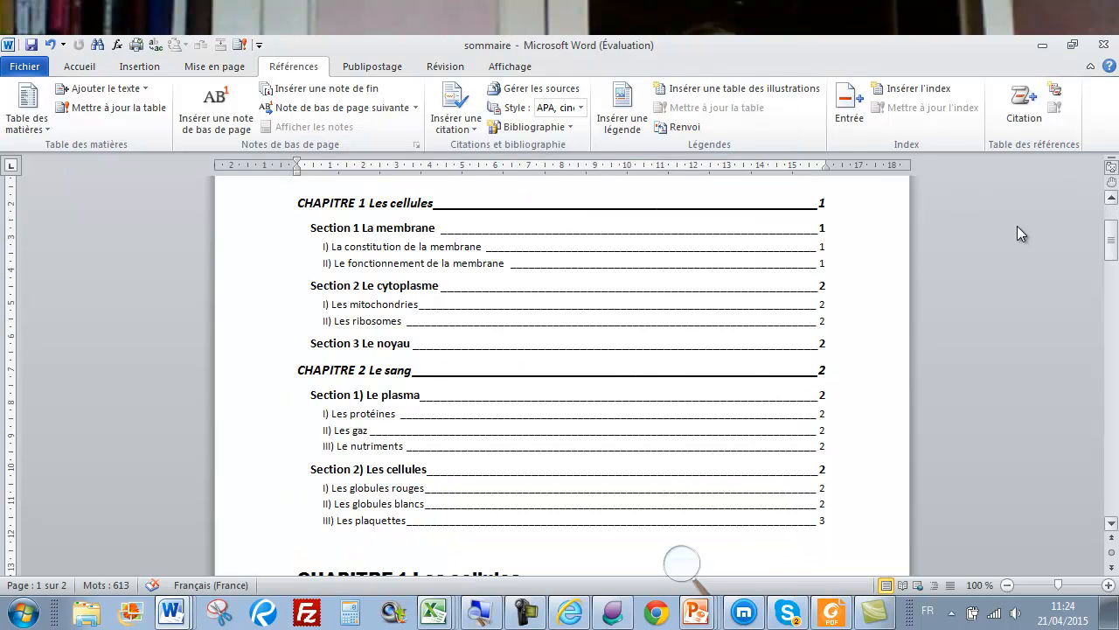
scroll(613, 381, "up", 2)
Insert a page break before the heading "CHAPITRE 1 Les cellules" so the chapter starts on a new page
scroll(613, 381, "down", 6)
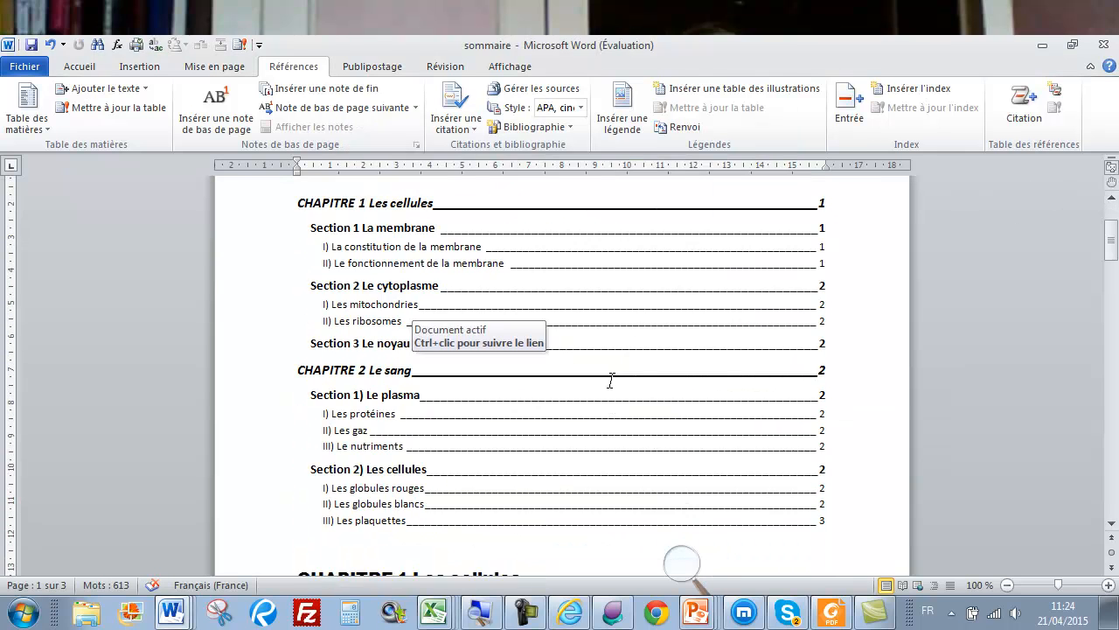
left_click(299, 410)
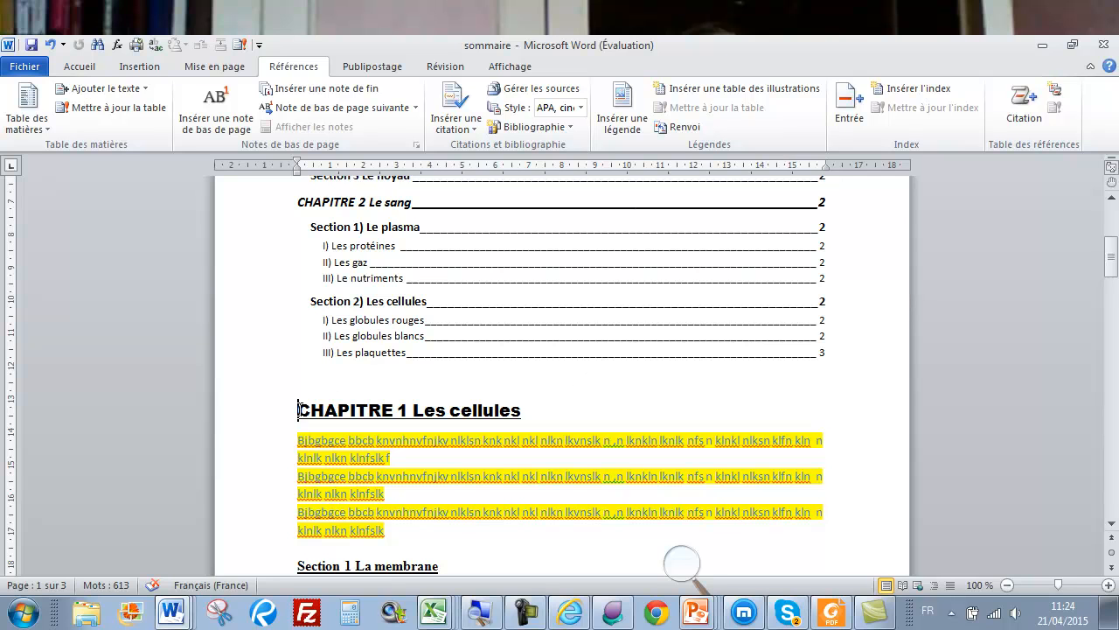
scroll(327, 384, "down", 1)
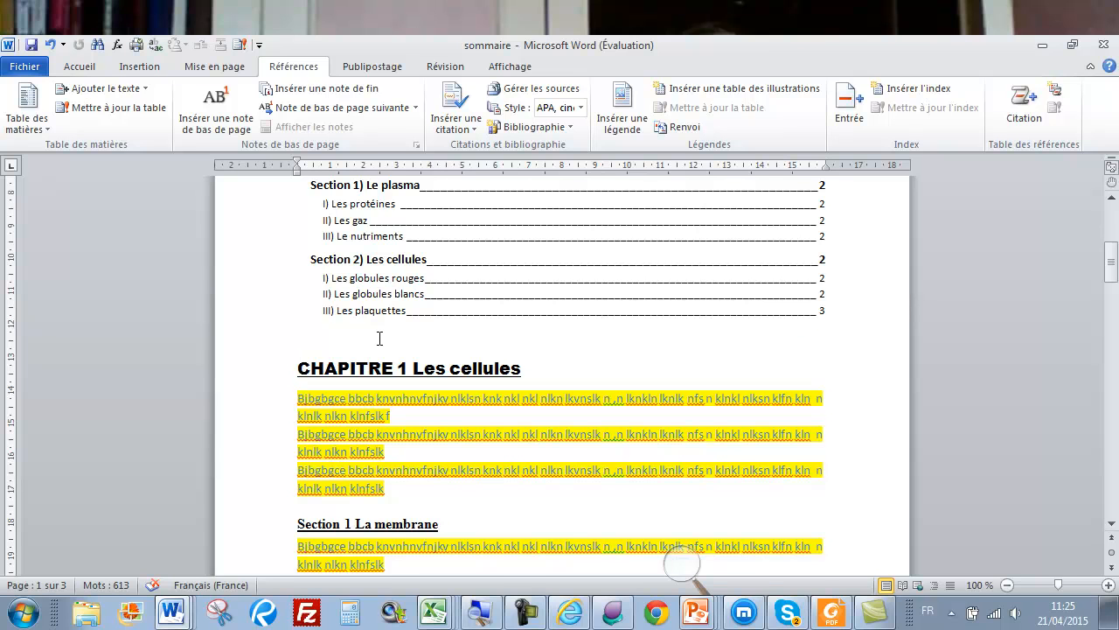
key("ctrl+Return")
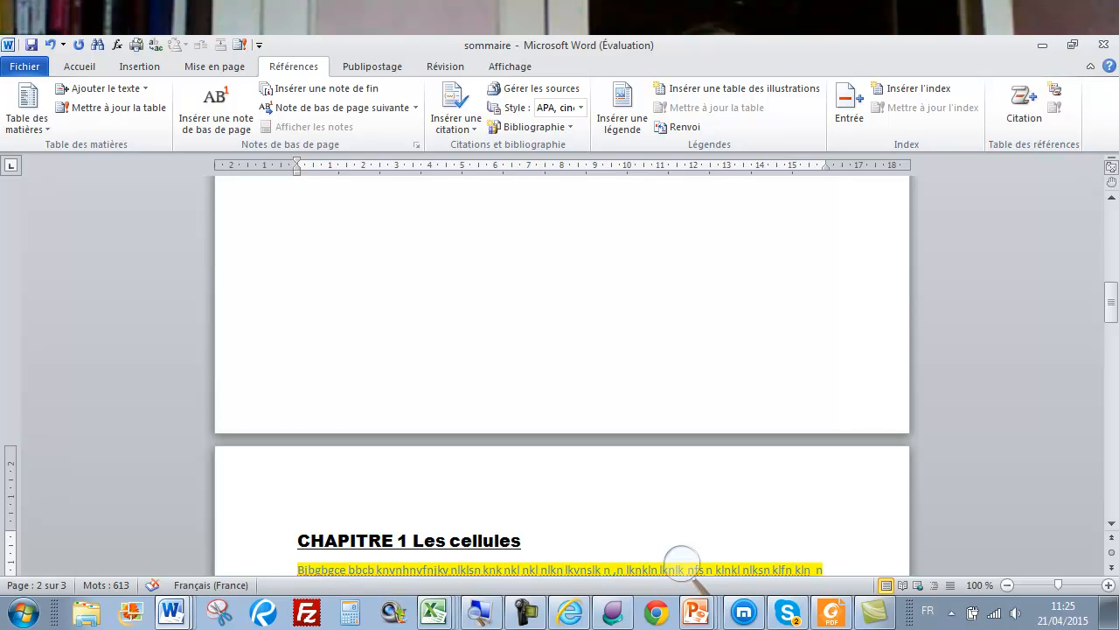
Follow the table of contents link to "II) Les ribosomes" and return to the top of the document
left_click(1112, 220)
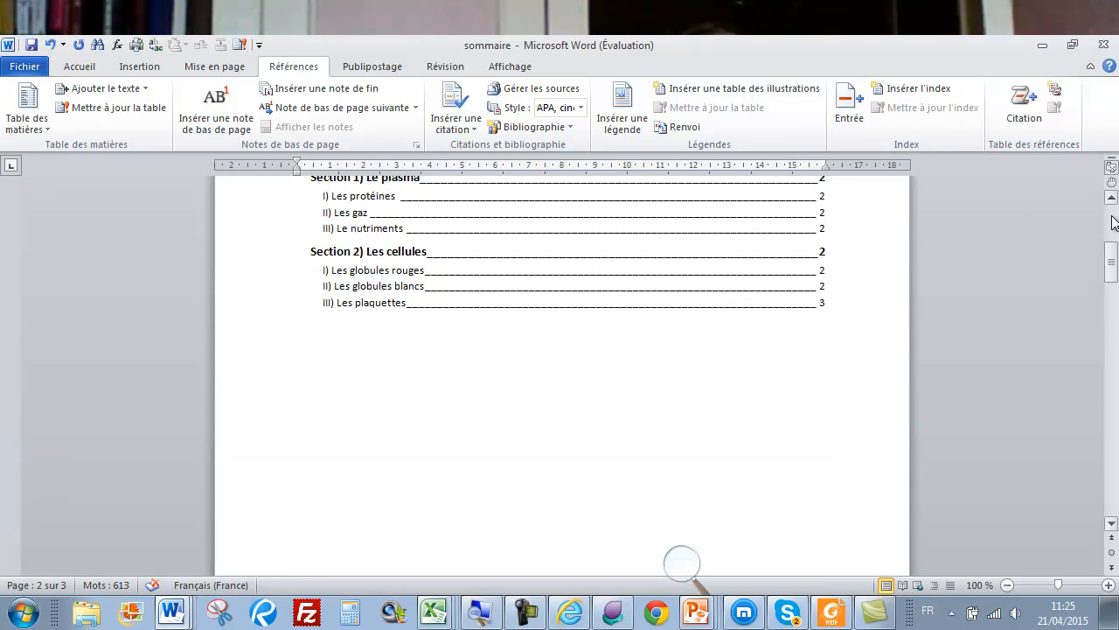
left_click(1112, 221)
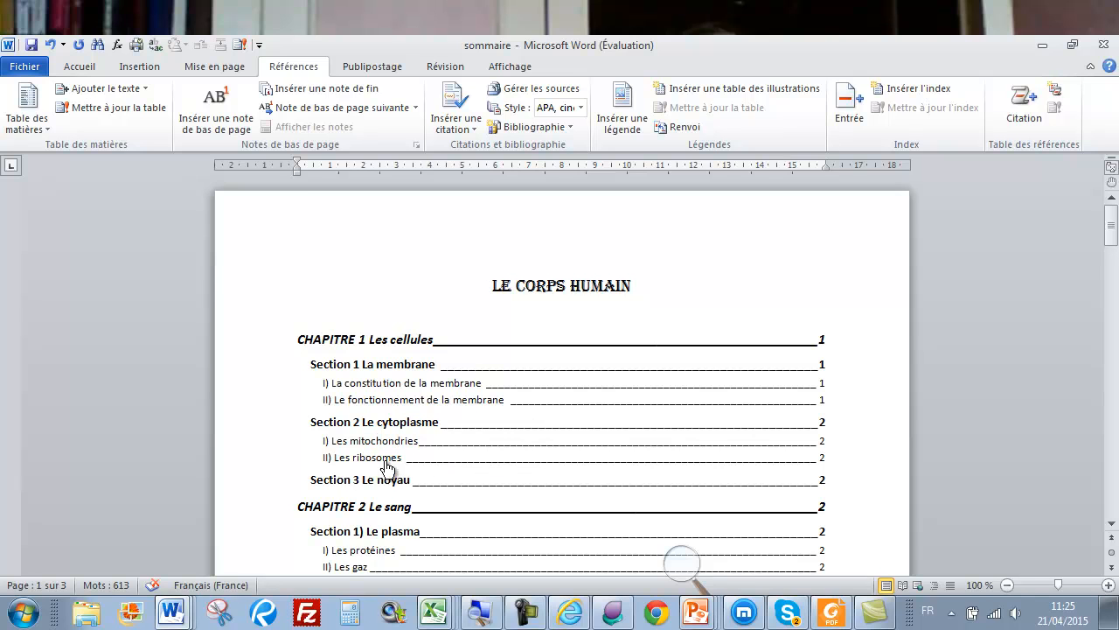
left_click(385, 456, "ctrl")
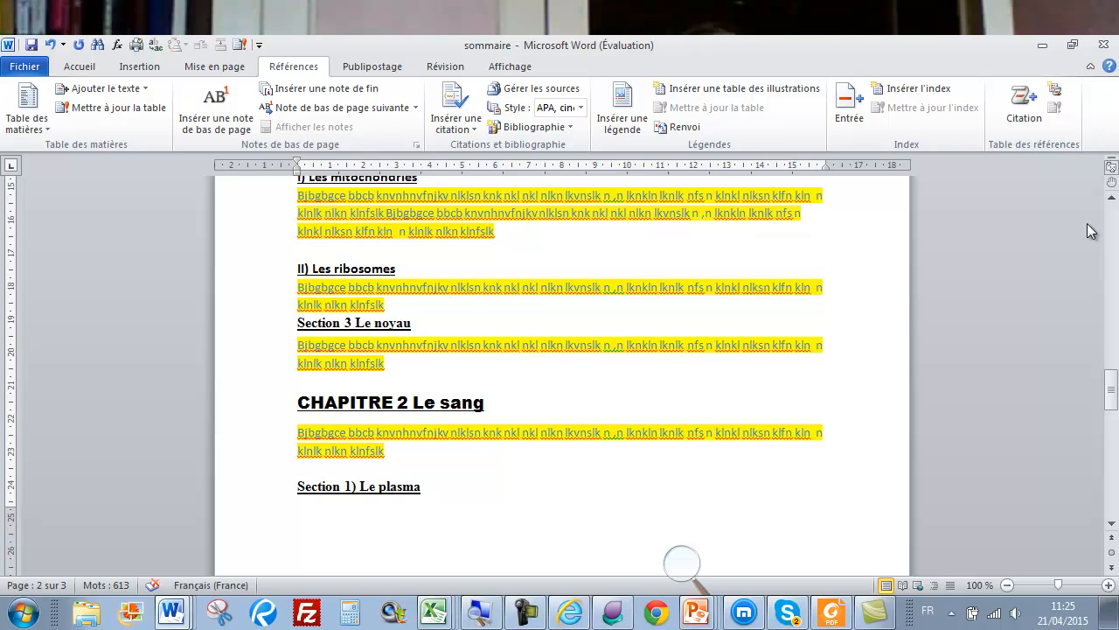
left_click(1112, 202)
left_click_drag(1113, 202, 1113, 202)
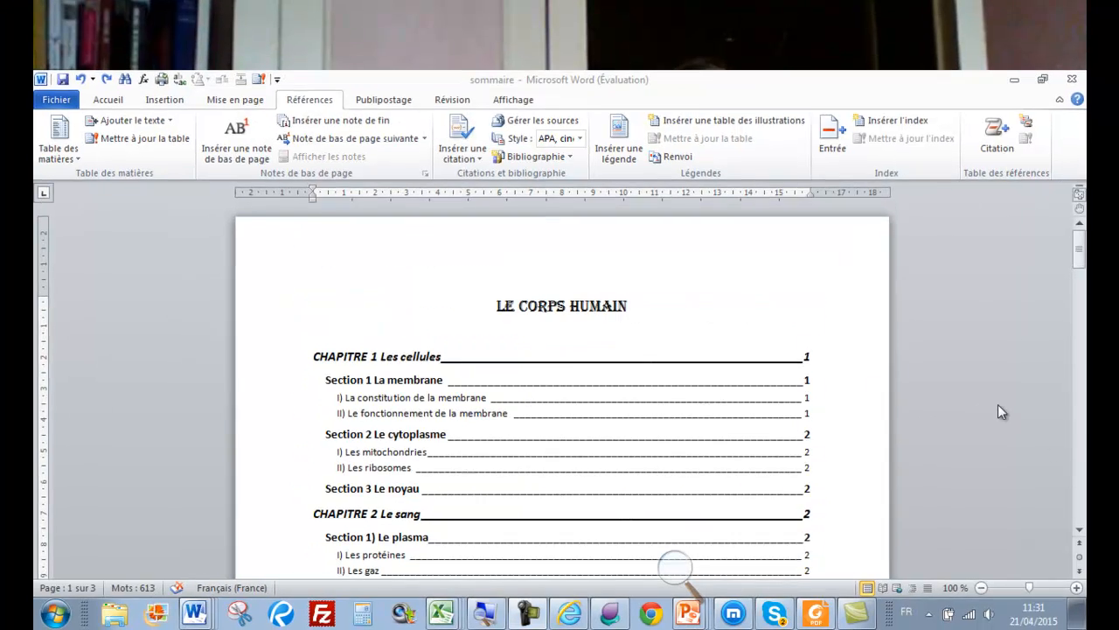
Go to "III) Les plaquettes" through its table of contents entry and delete that heading with its paragraph text
scroll(777, 401, "down", 8)
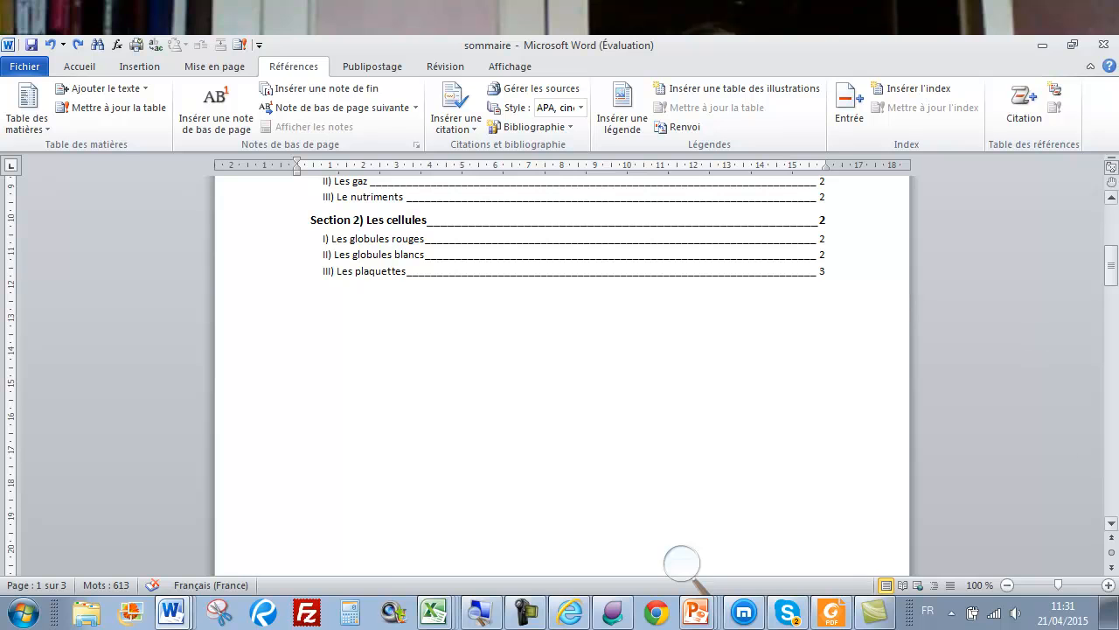
left_click(382, 278, "ctrl")
left_click_drag(245, 274, 250, 305)
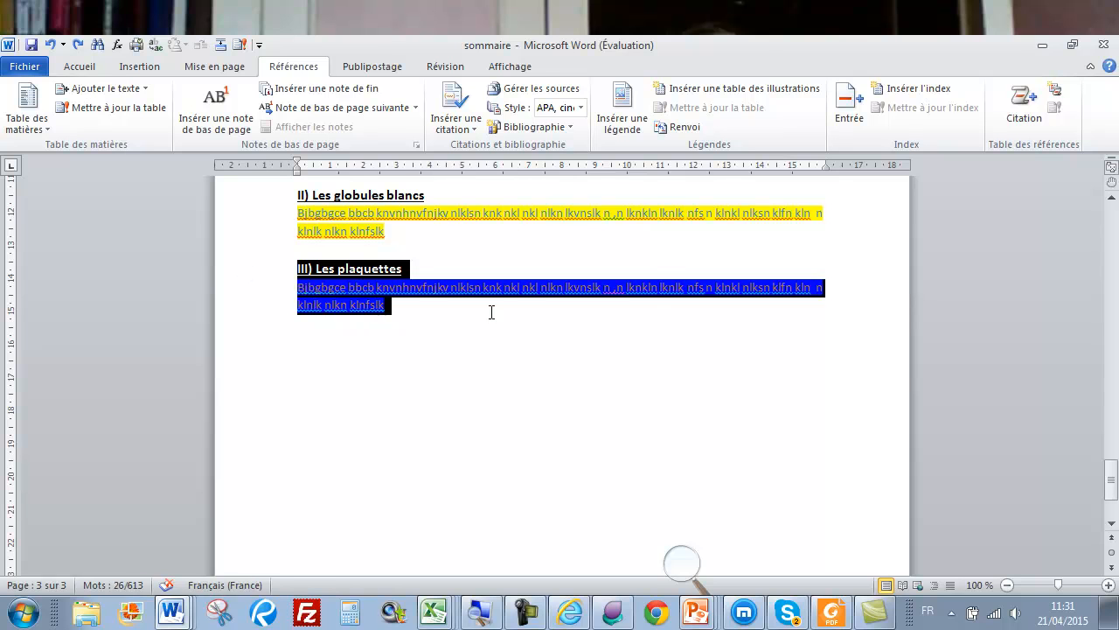
key("Delete")
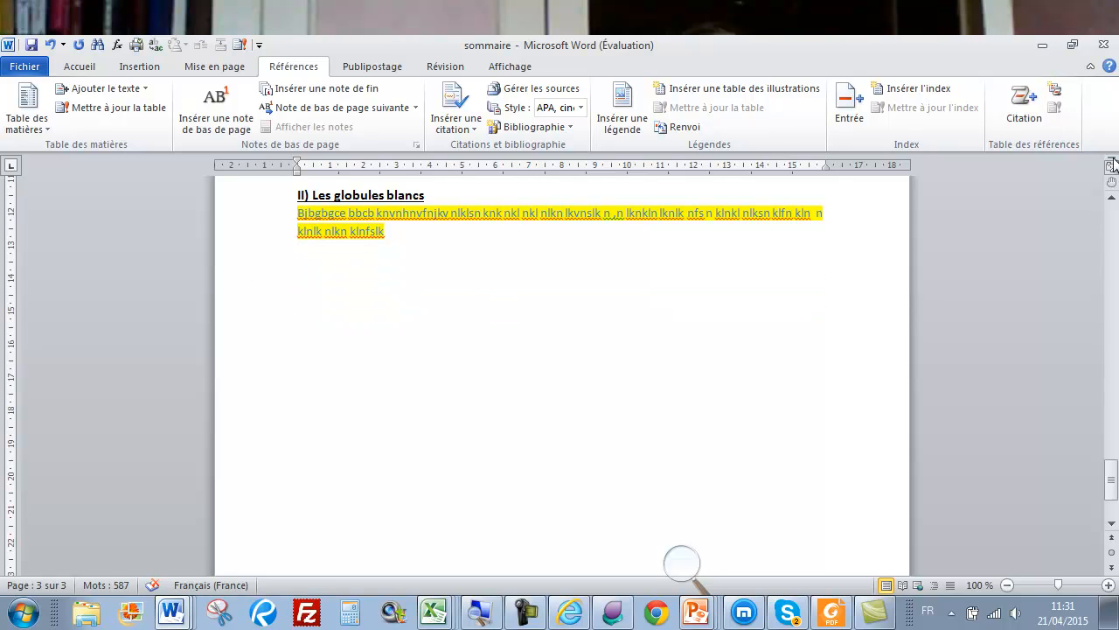
Update the entire table of contents to reflect the inserted page break and the deleted "III) Les plaquettes" heading
scroll(1115, 234, "up", 10)
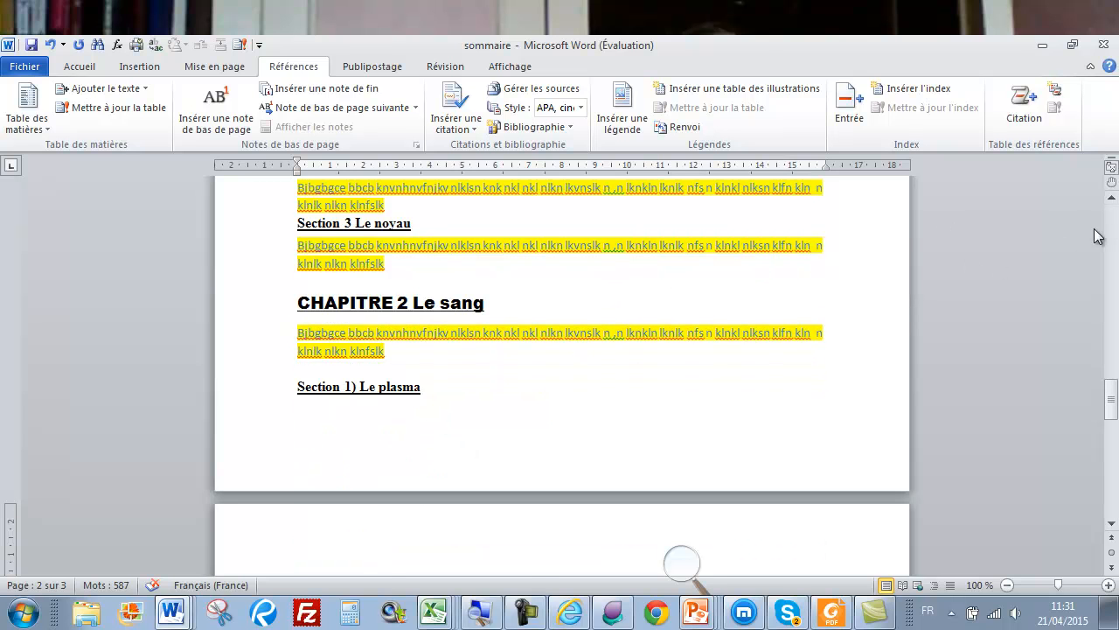
scroll(1112, 228, "up", 12)
scroll(1112, 227, "up", 15)
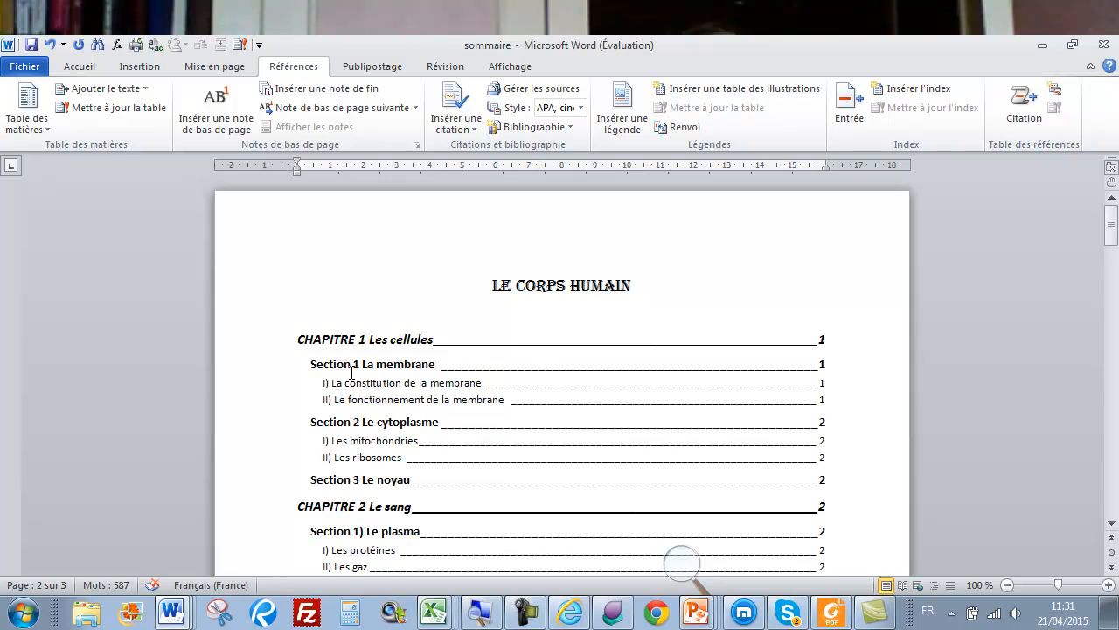
left_click(352, 369)
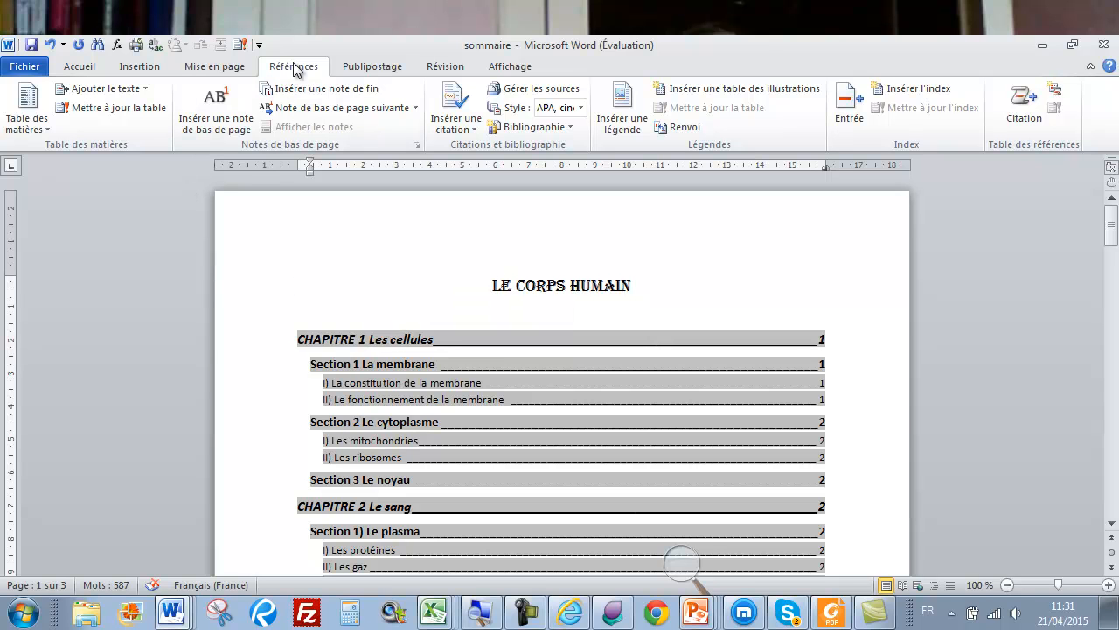
left_click(117, 104)
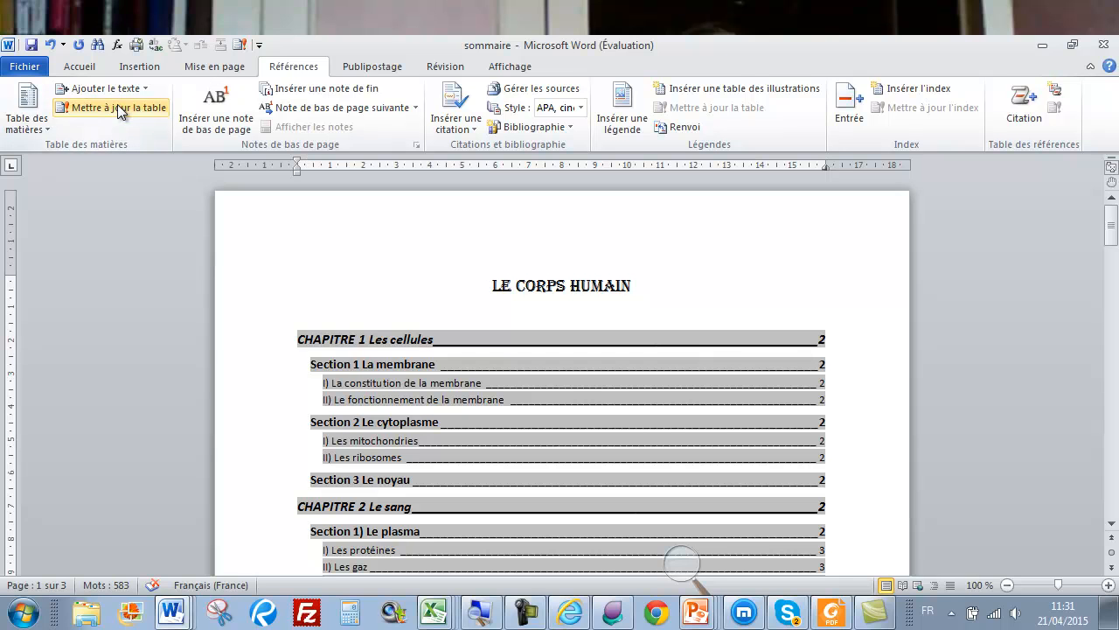
left_click(117, 105)
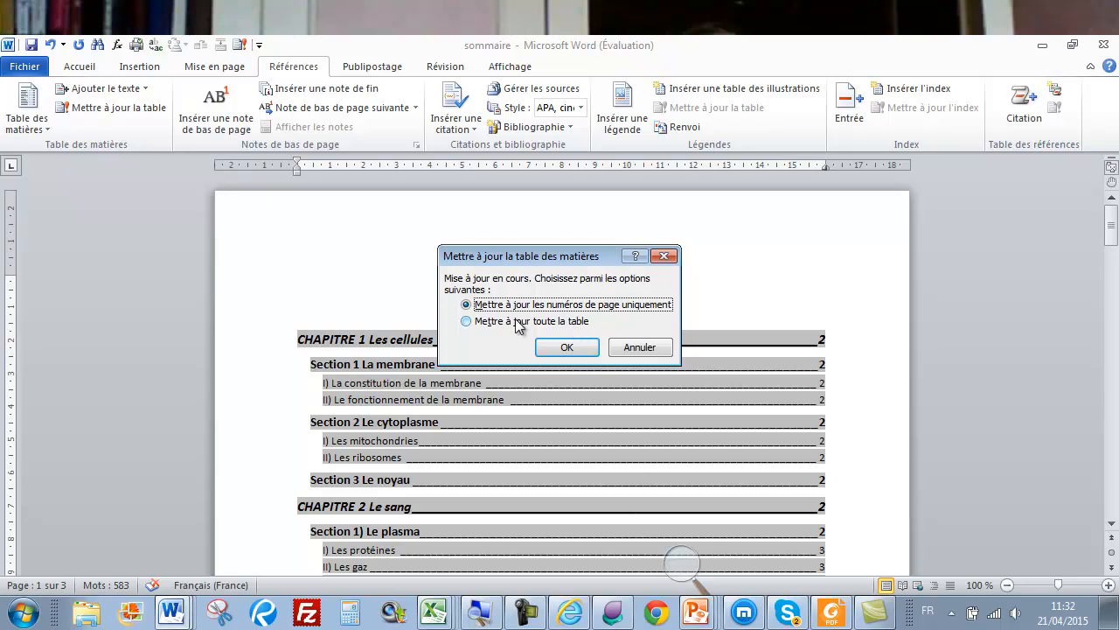
left_click(468, 324)
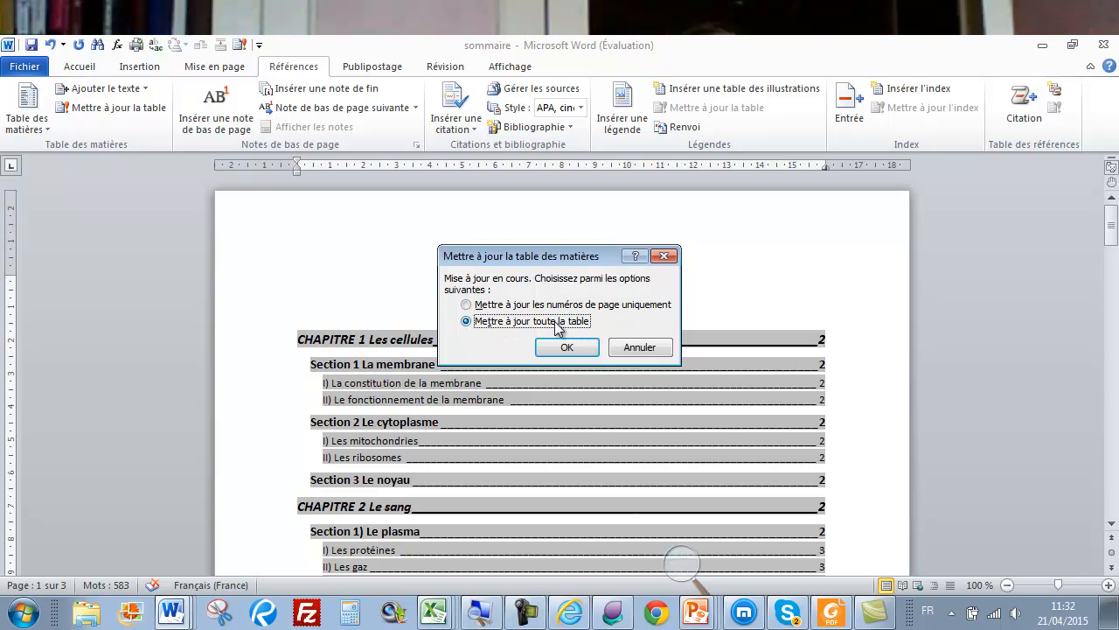
left_click(566, 348)
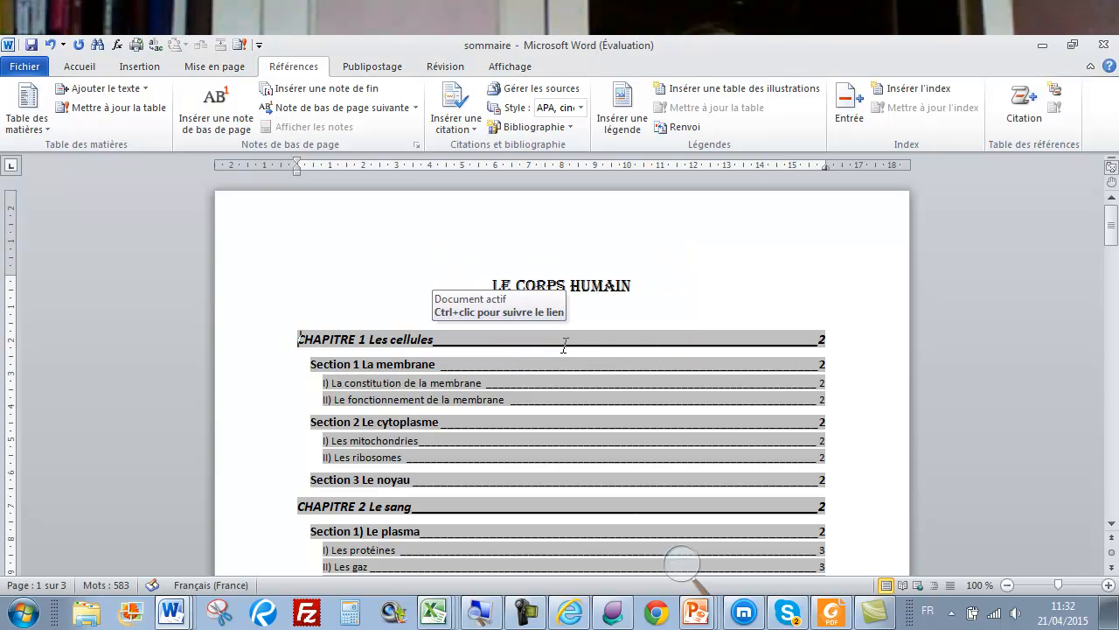
scroll(679, 309, "down", 3)
scroll(679, 310, "down", 3)
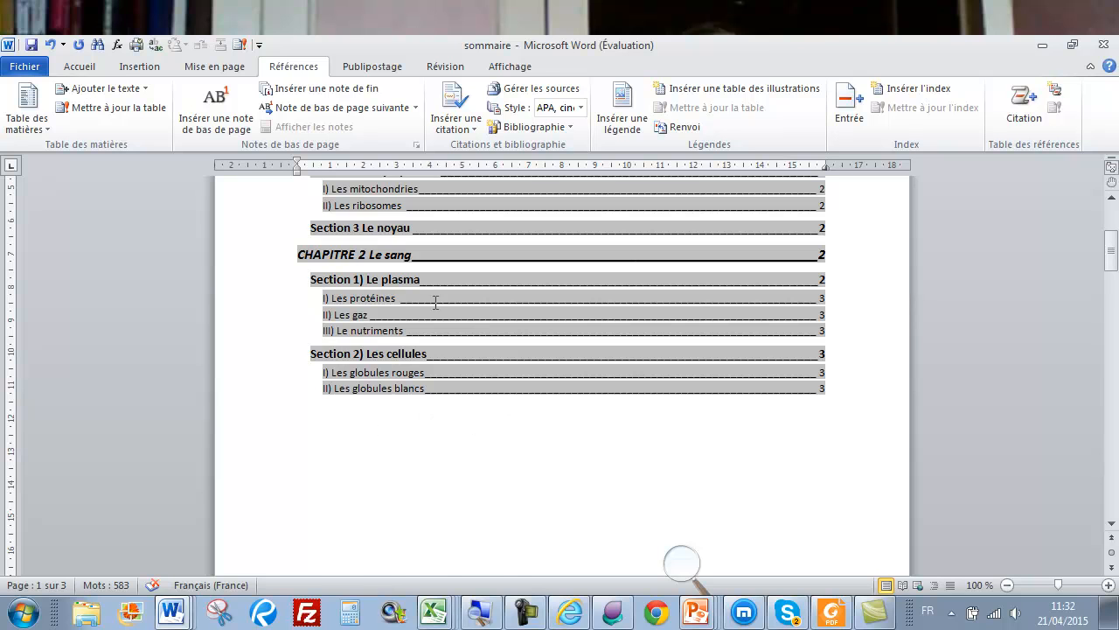
scroll(507, 314, "up", 5)
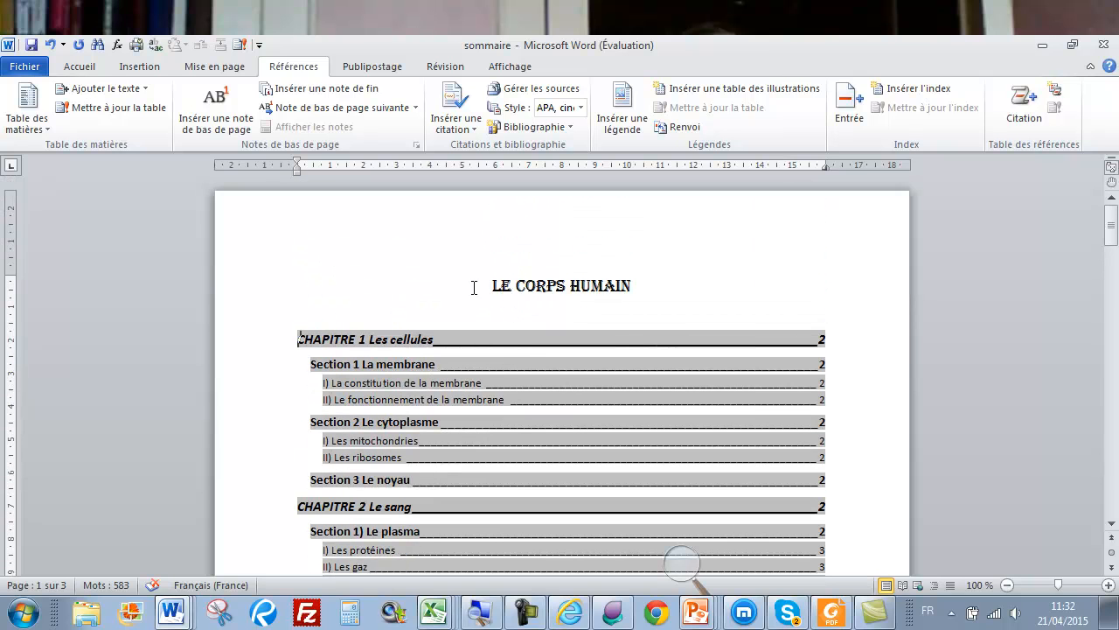
left_click(436, 340)
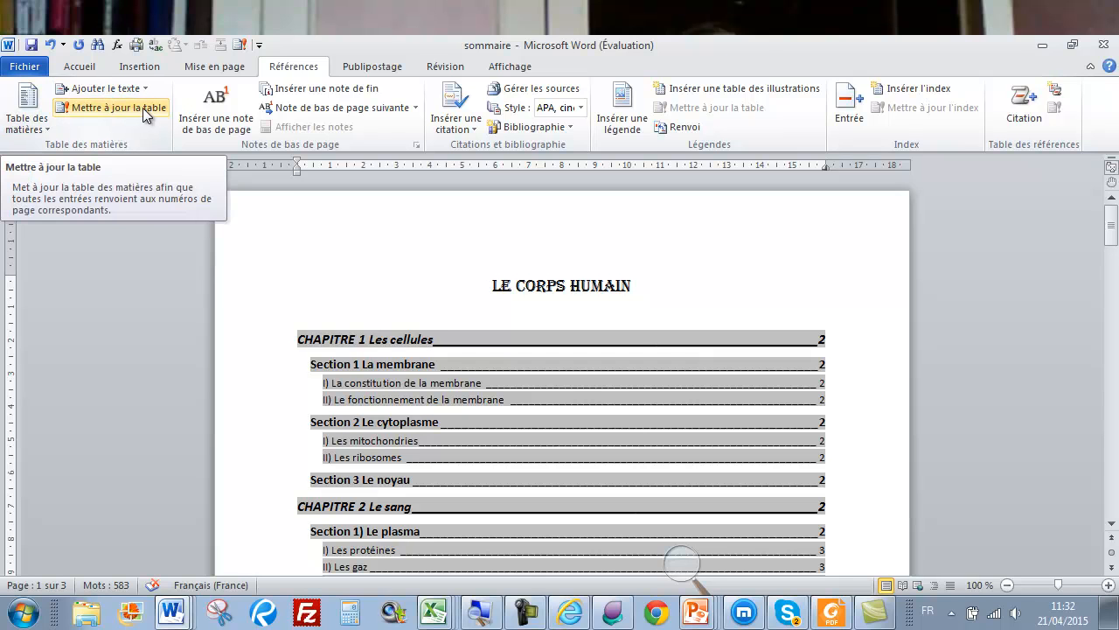
left_click(29, 114)
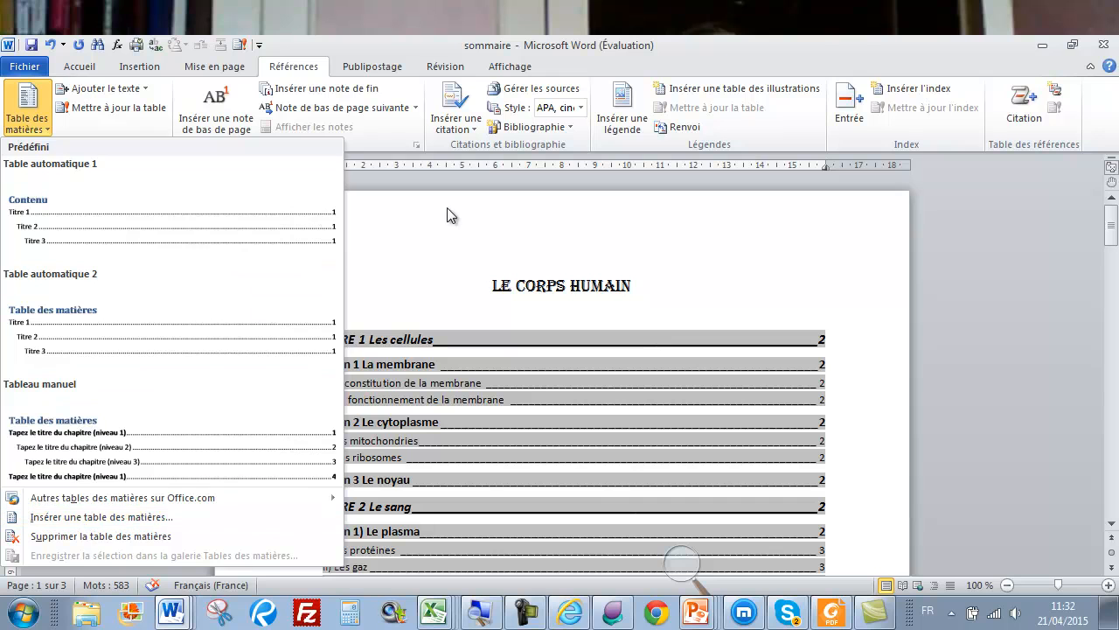
left_click(649, 281)
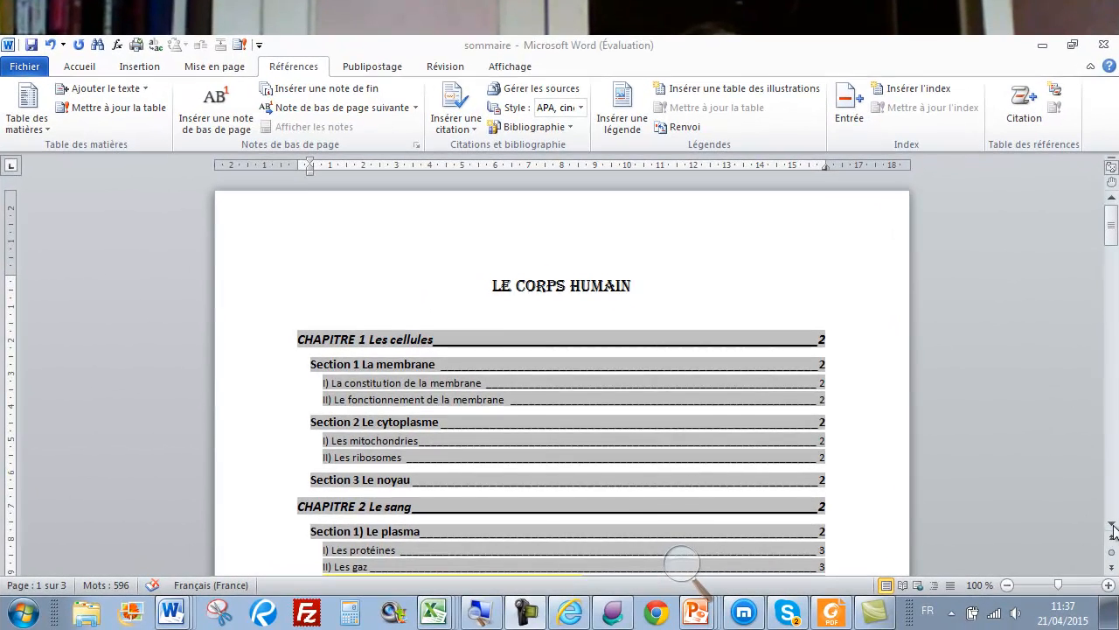
Follow the stray highlighted entry in the table of contents to its text under "II) Les gaz" and apply the Normal style to that line
left_click_drag(1112, 525, 1112, 525)
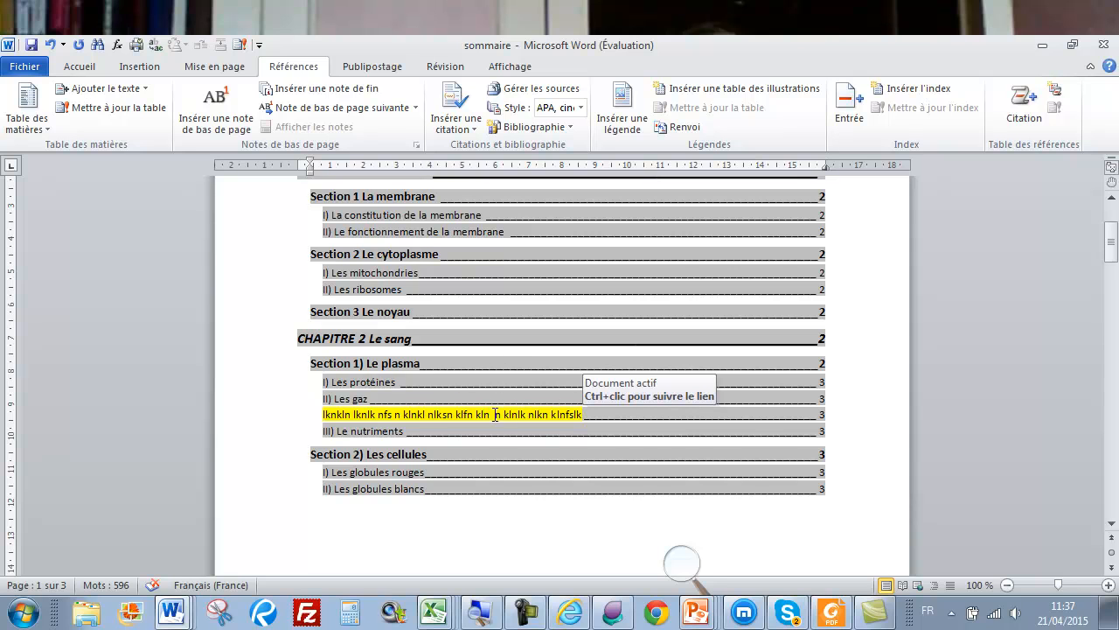
left_click(386, 418, "ctrl")
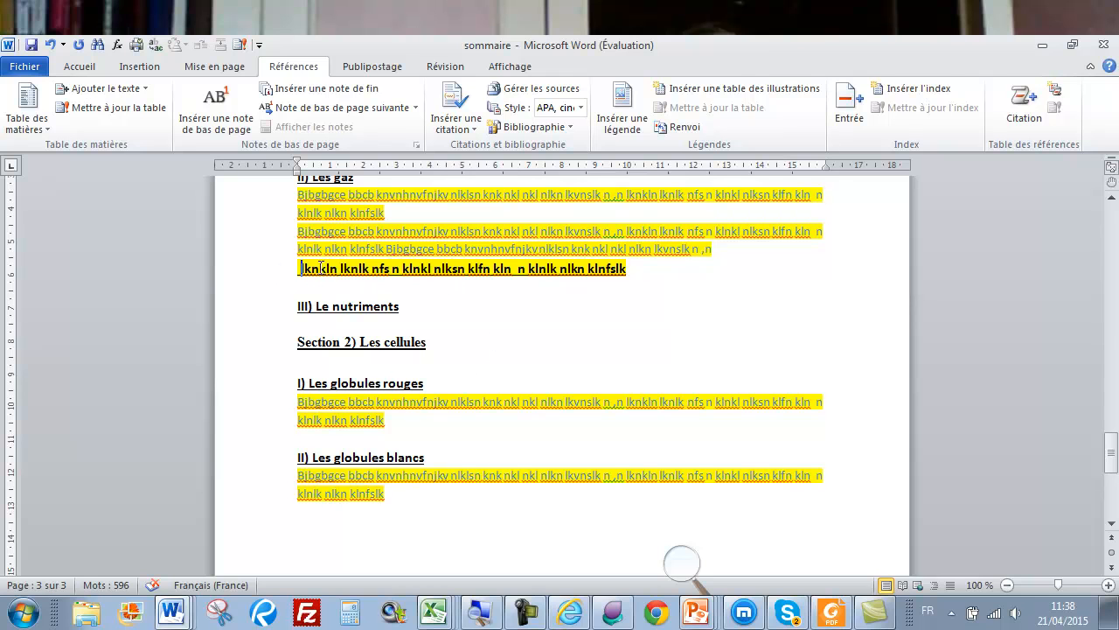
left_click_drag(300, 268, 599, 265)
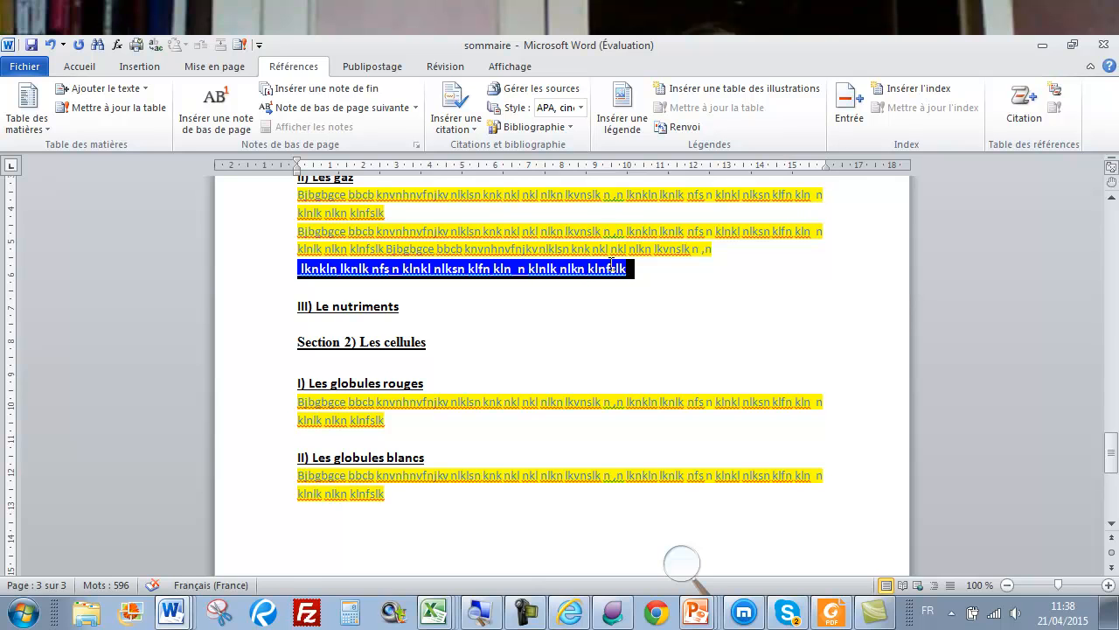
left_click(86, 67)
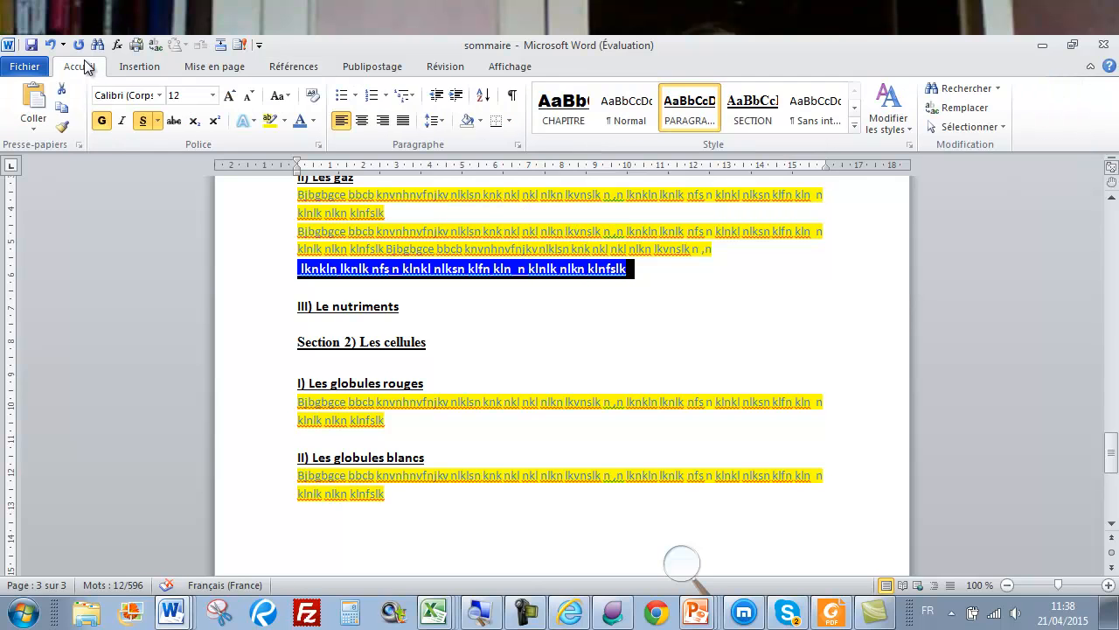
left_click(632, 109)
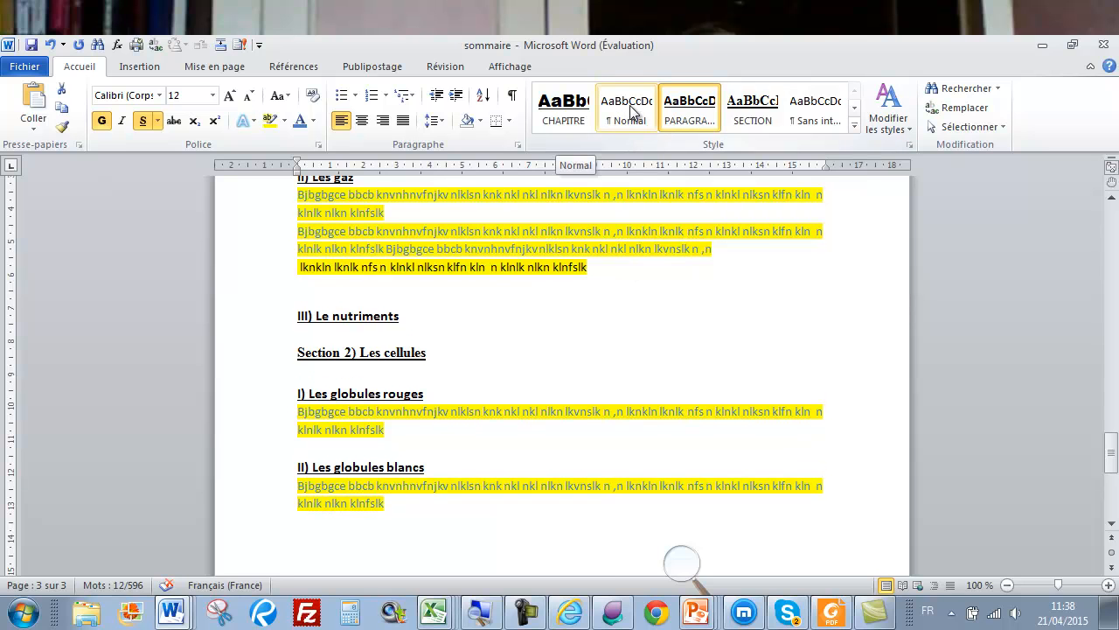
left_click(604, 275)
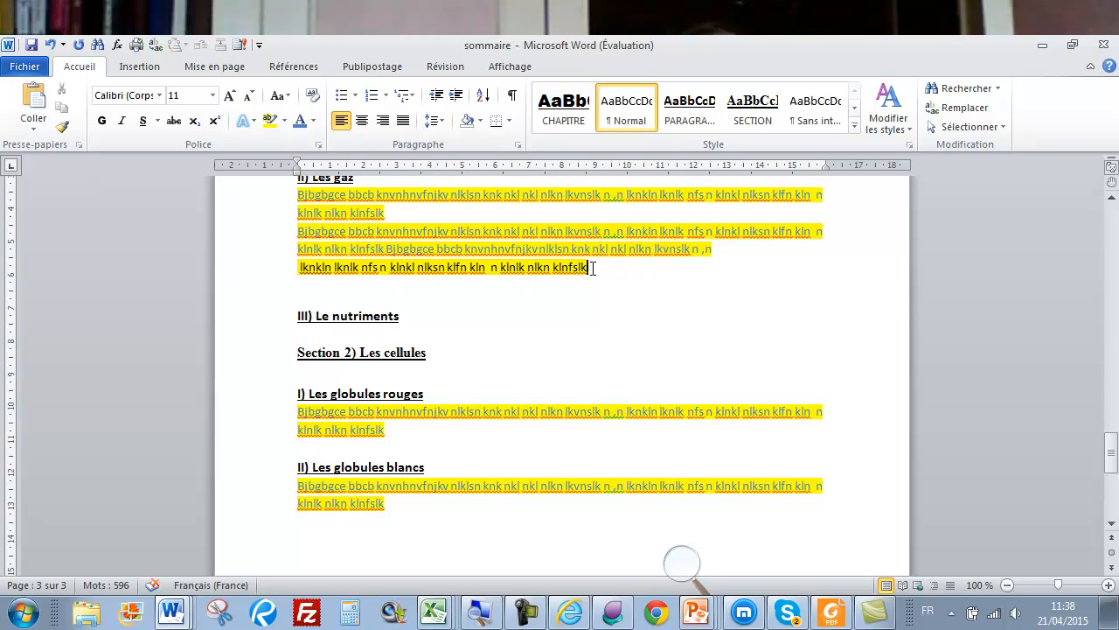
Return to the table of contents and update the whole table to remove the stray body-text entry
left_click(1113, 216)
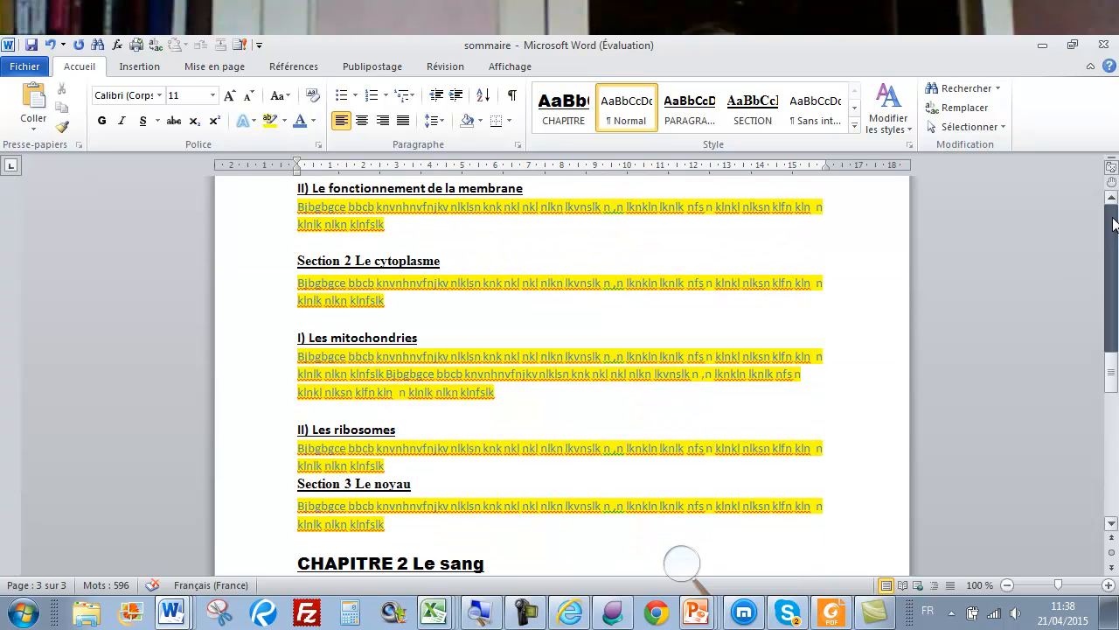
left_click(1113, 215)
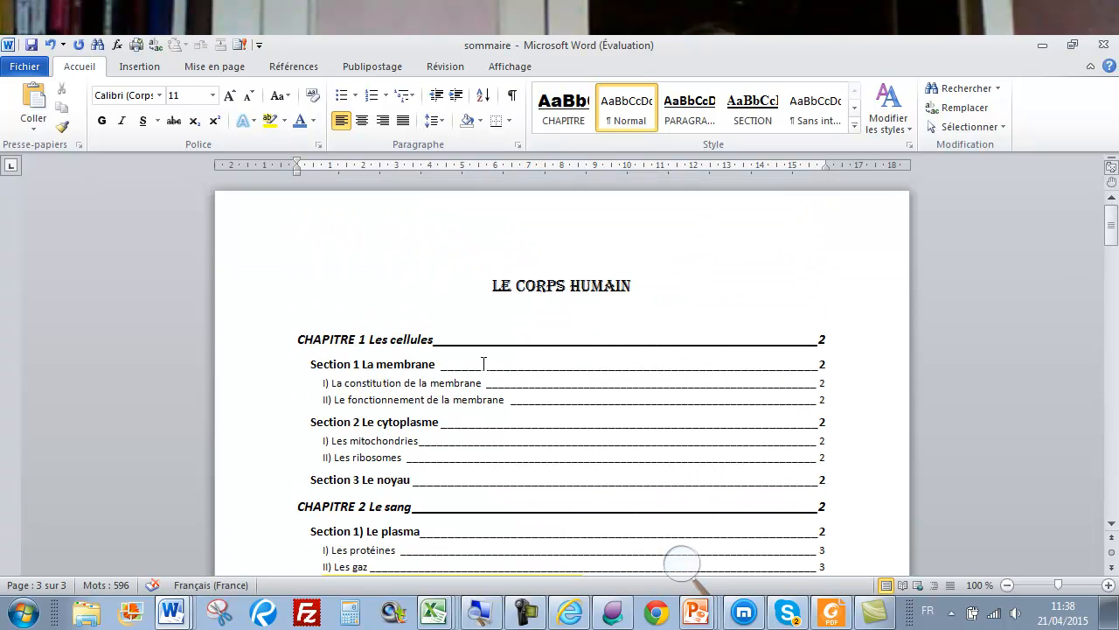
left_click(480, 383)
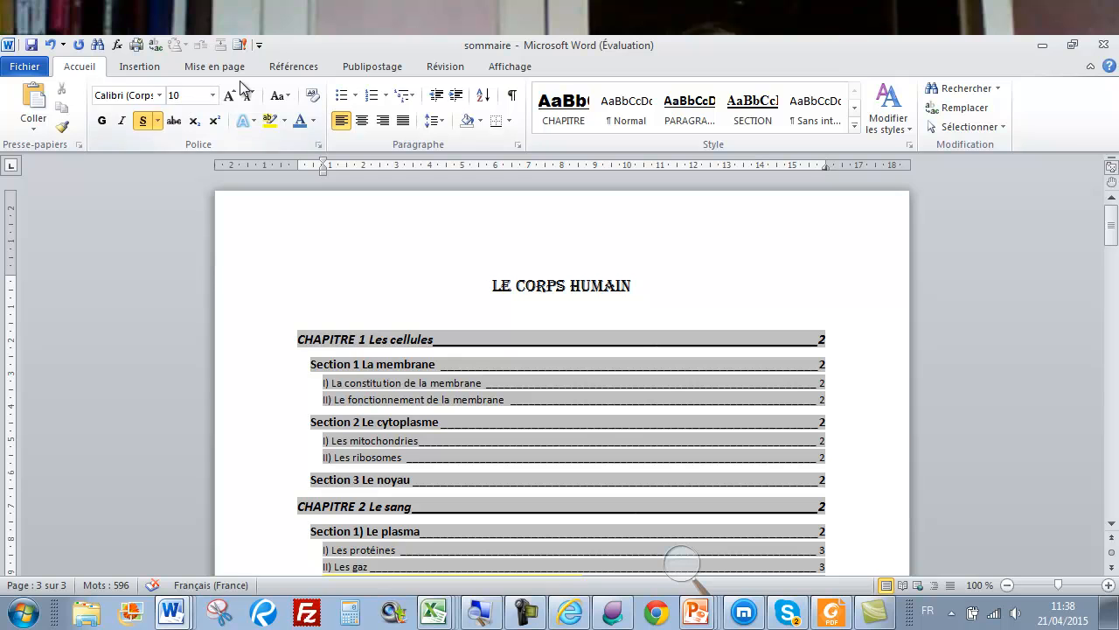
left_click(282, 73)
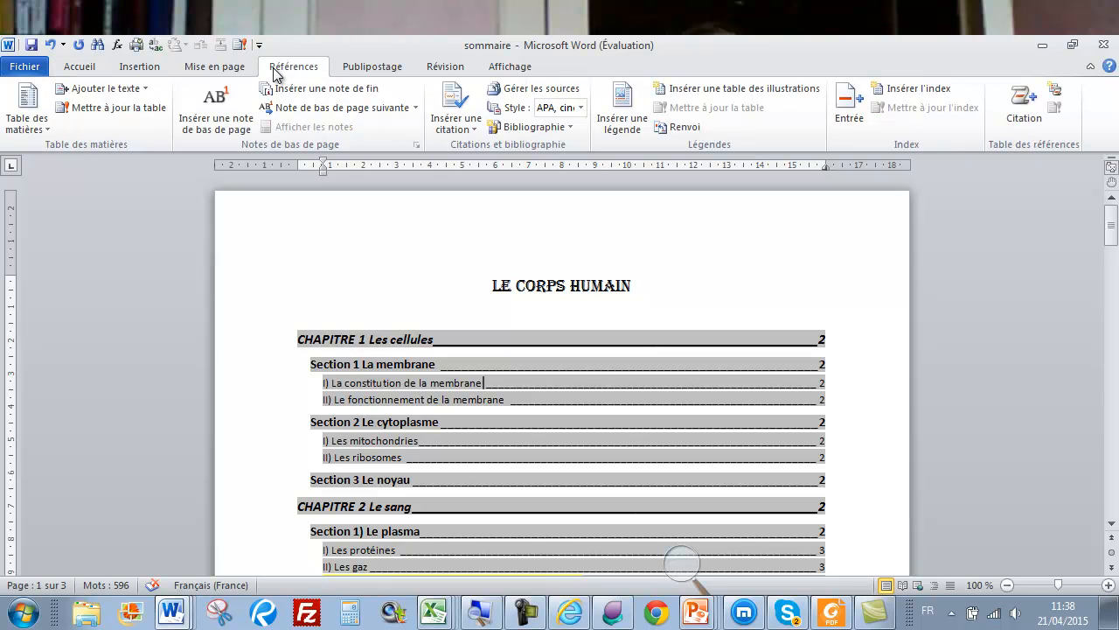
left_click(143, 107)
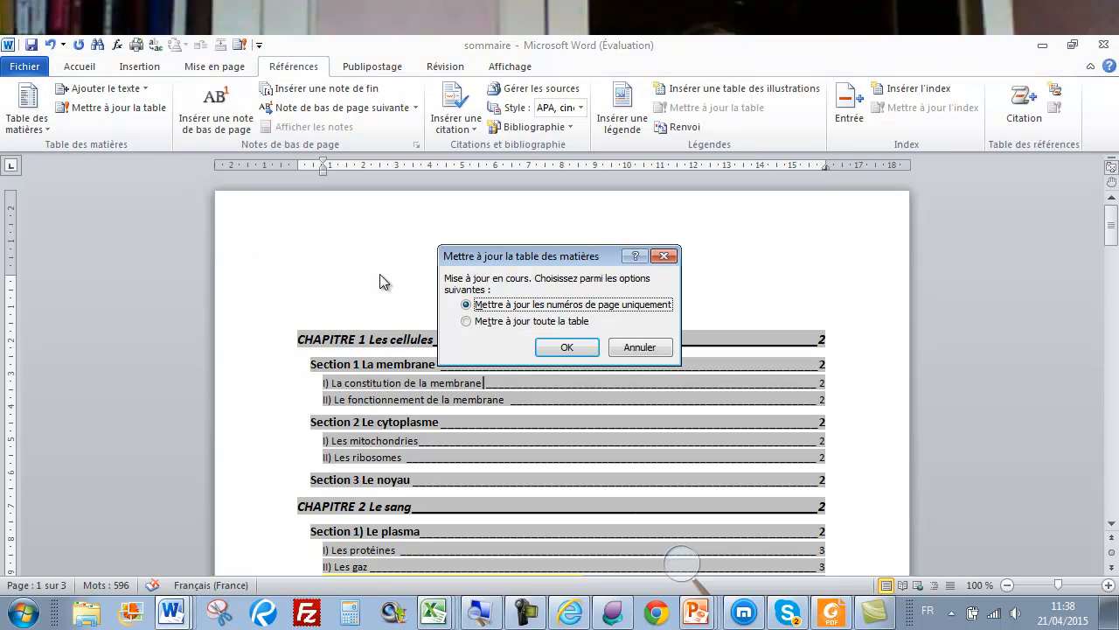
left_click(495, 321)
left_click(565, 347)
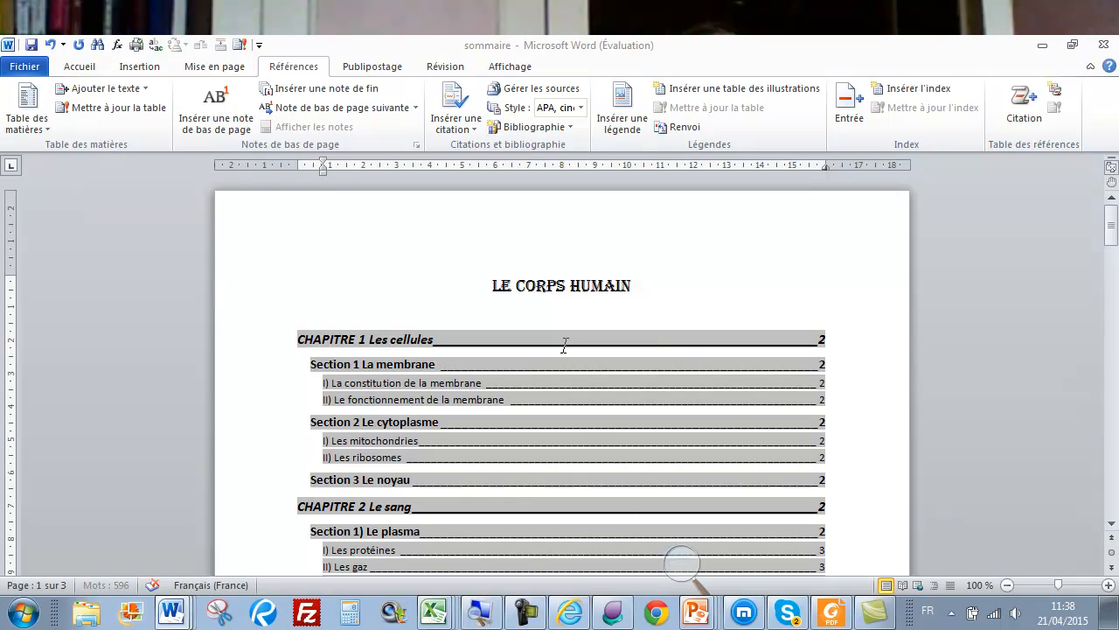
scroll(737, 300, "down", 3)
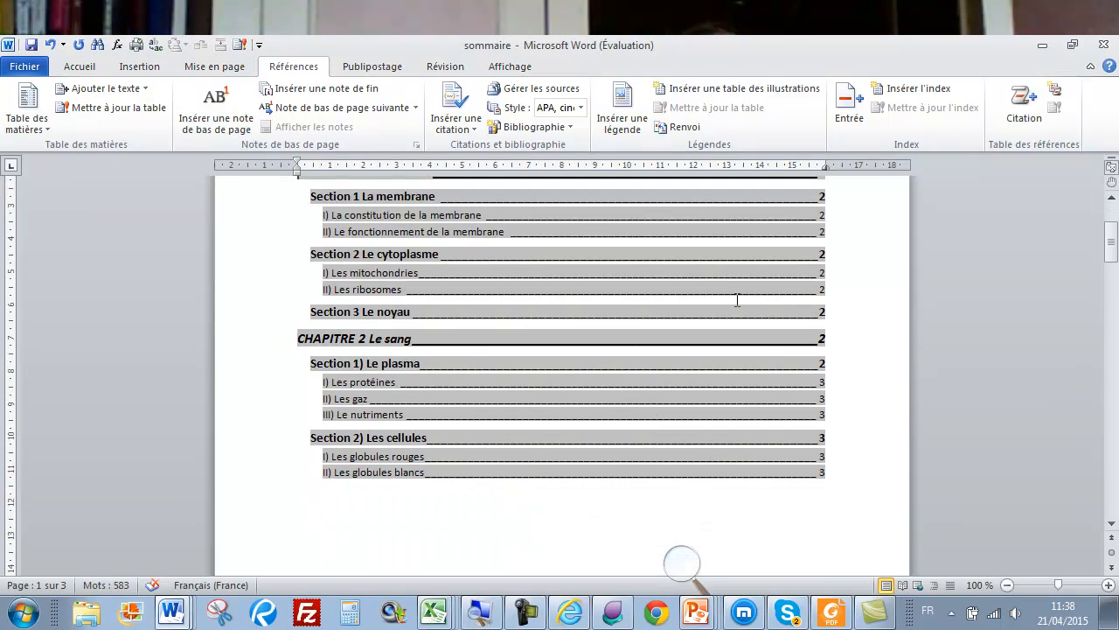
scroll(512, 440, "up", 3)
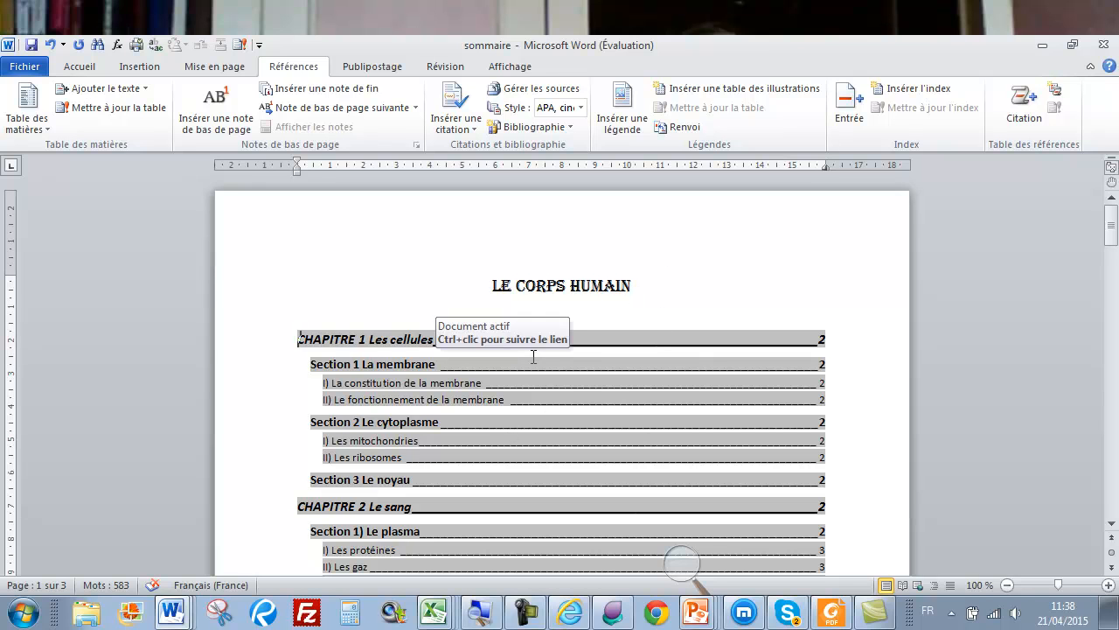
scroll(455, 366, "down", 2)
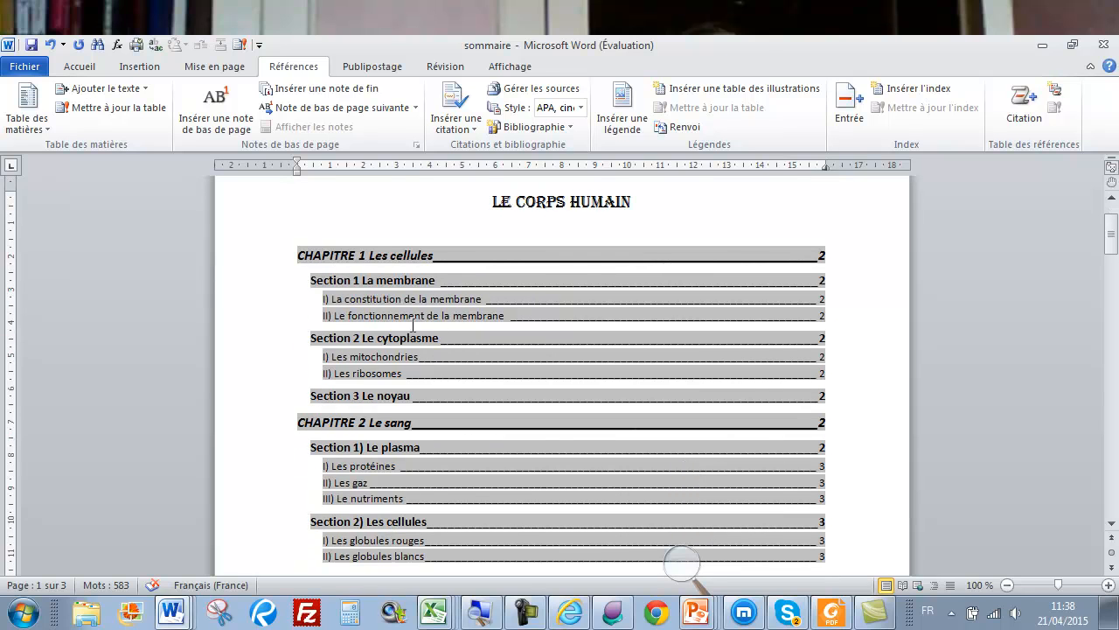